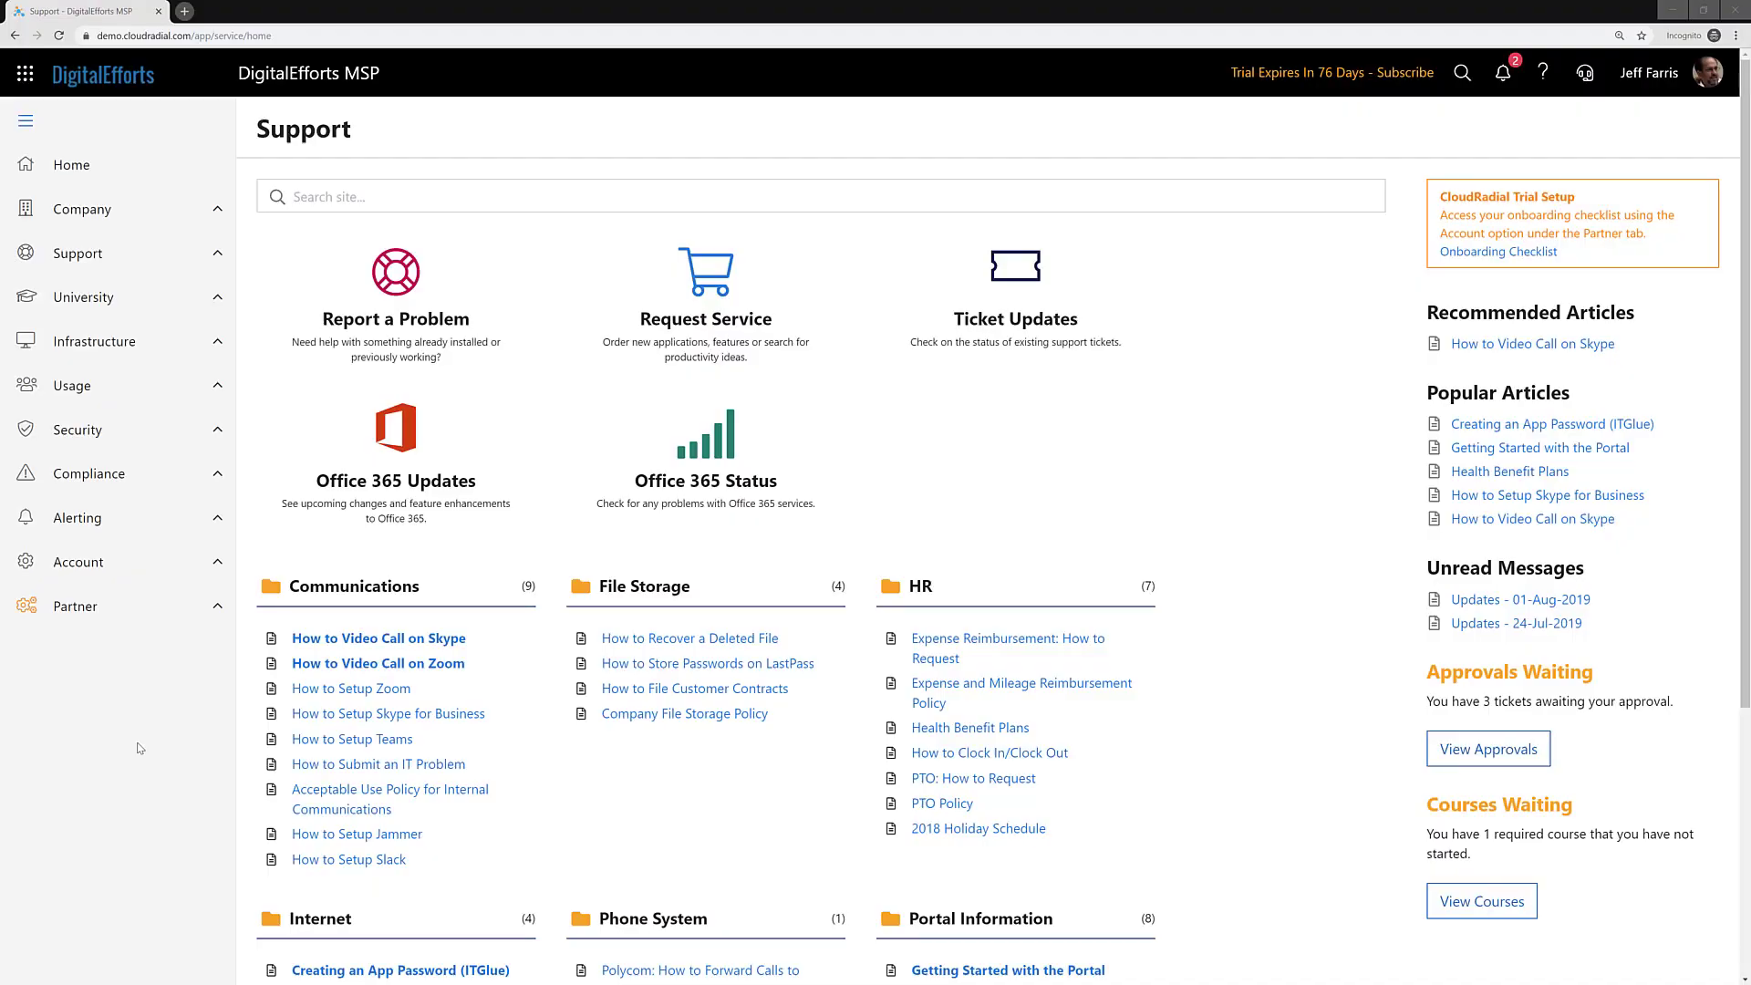
# Step: Expand Partner in the CloudRadial sidebar and open its Settings page
pyautogui.click(115, 617)
pyautogui.click(96, 960)
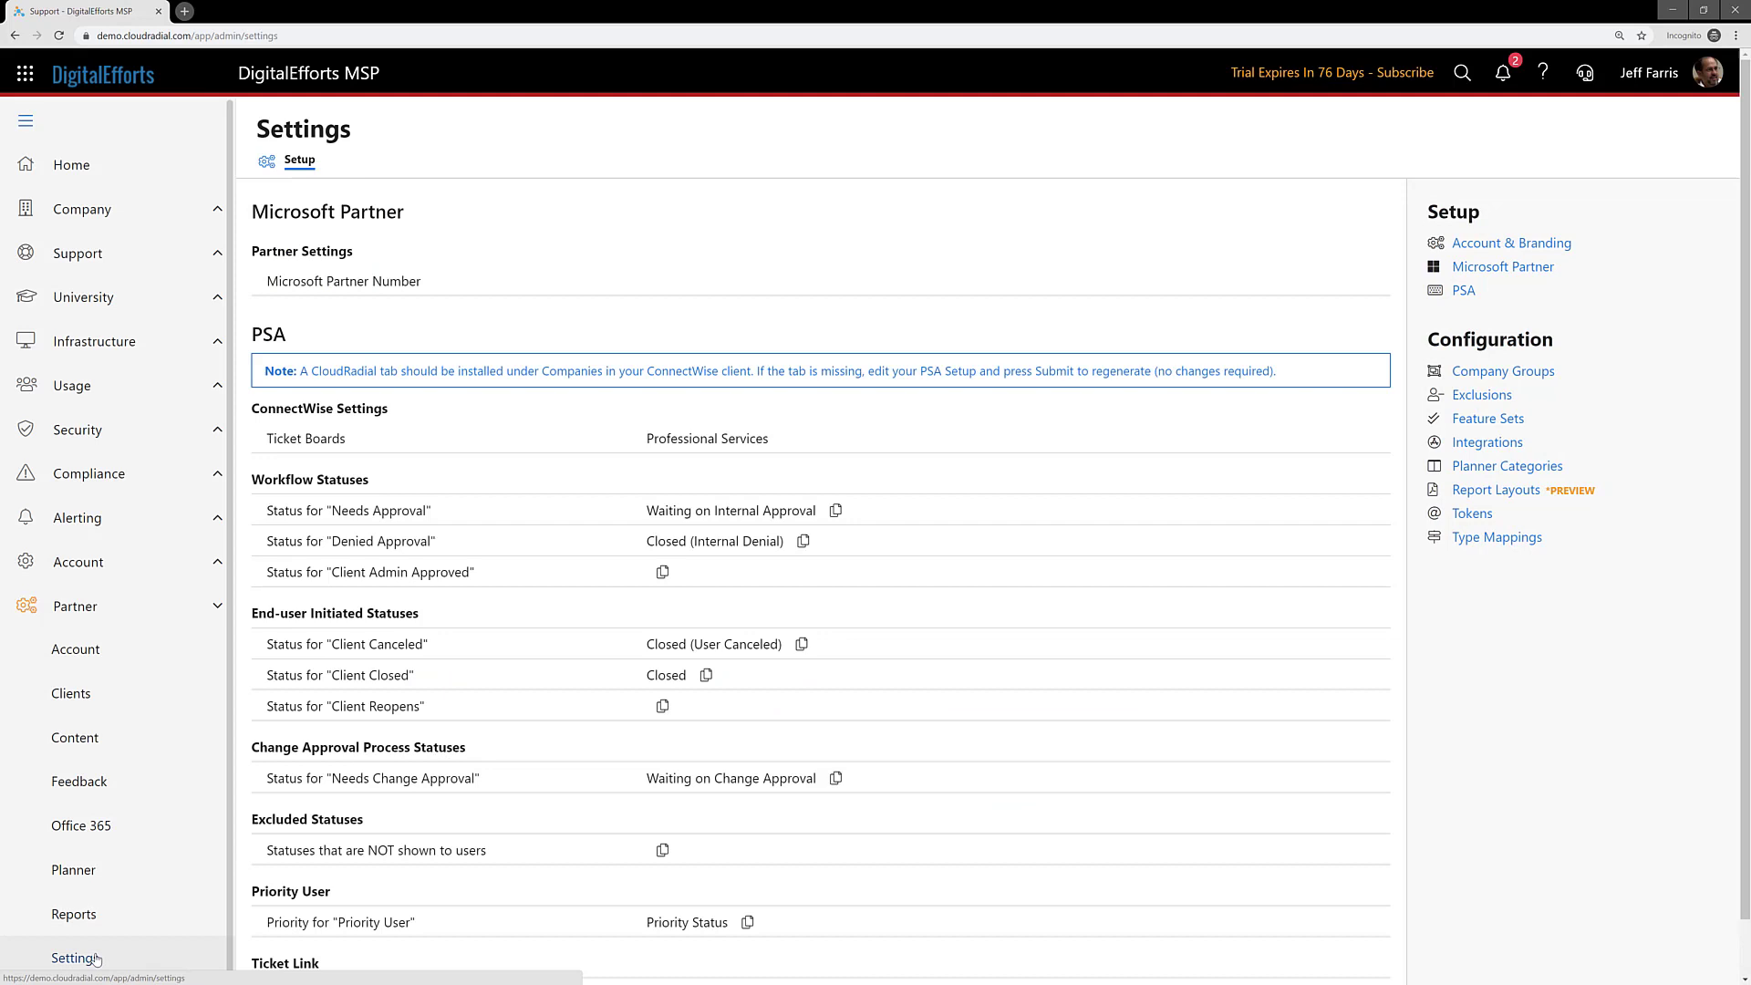
# Step: Copy the Microsoft Partner PowerShell setup script to the clipboard
pyautogui.click(1486, 271)
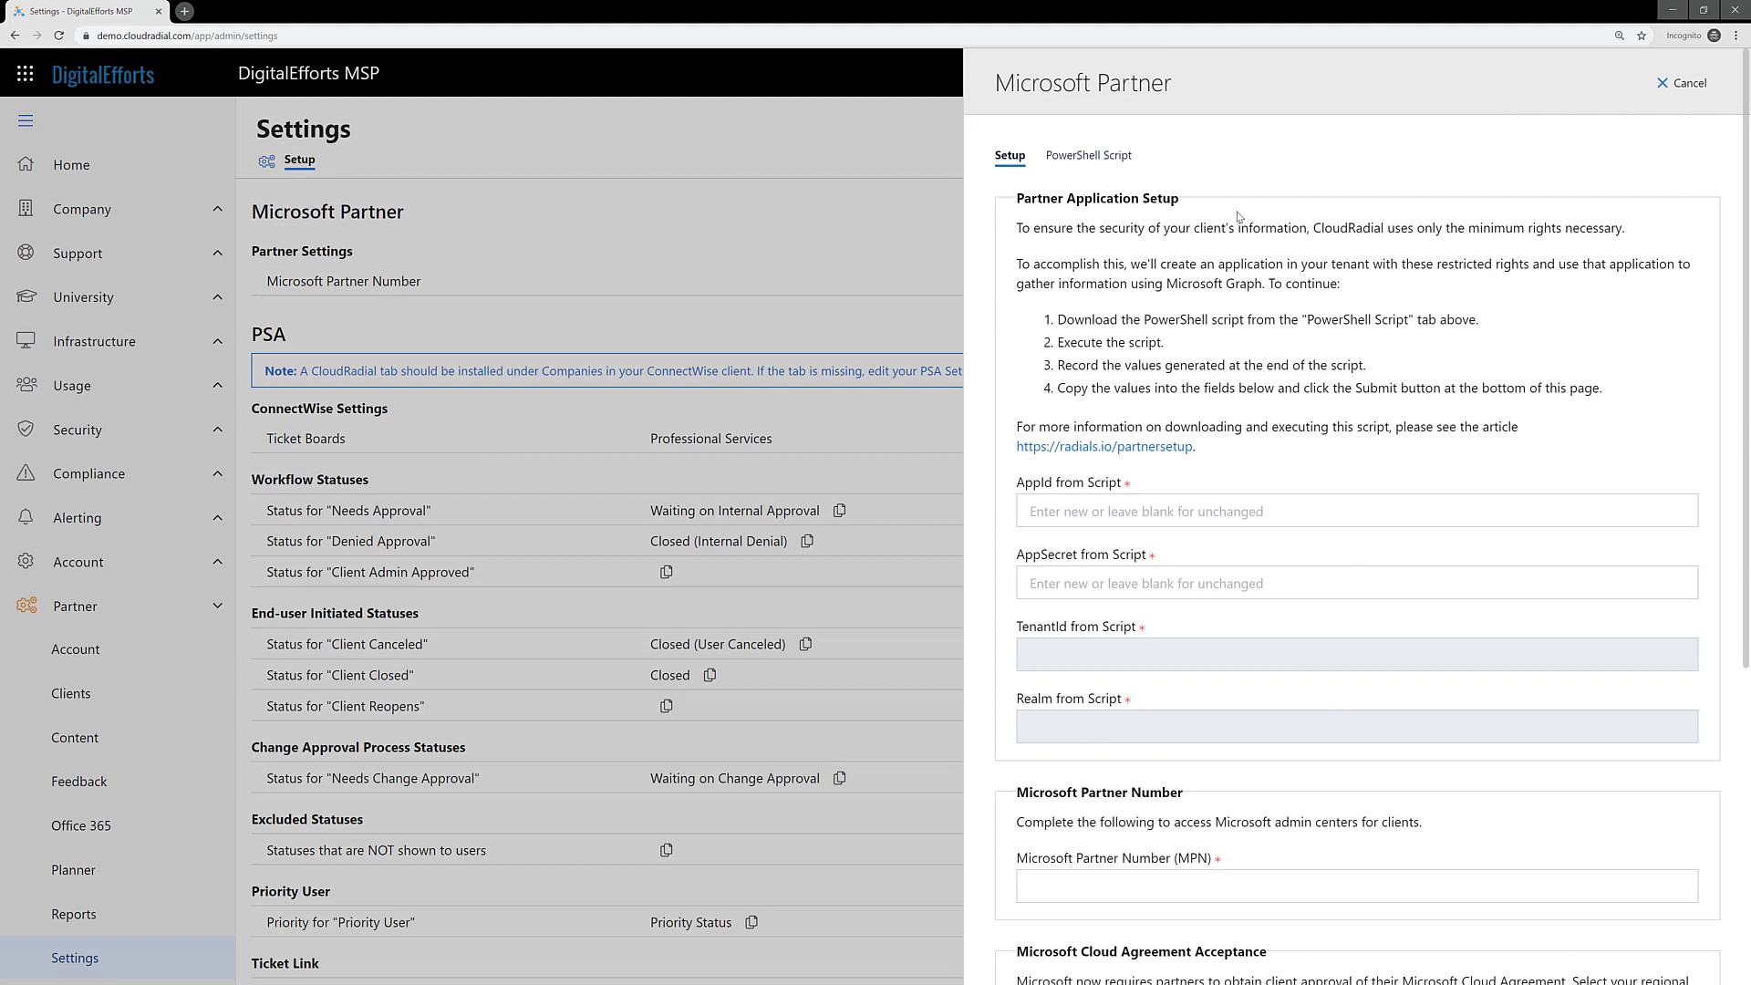
pyautogui.click(1113, 158)
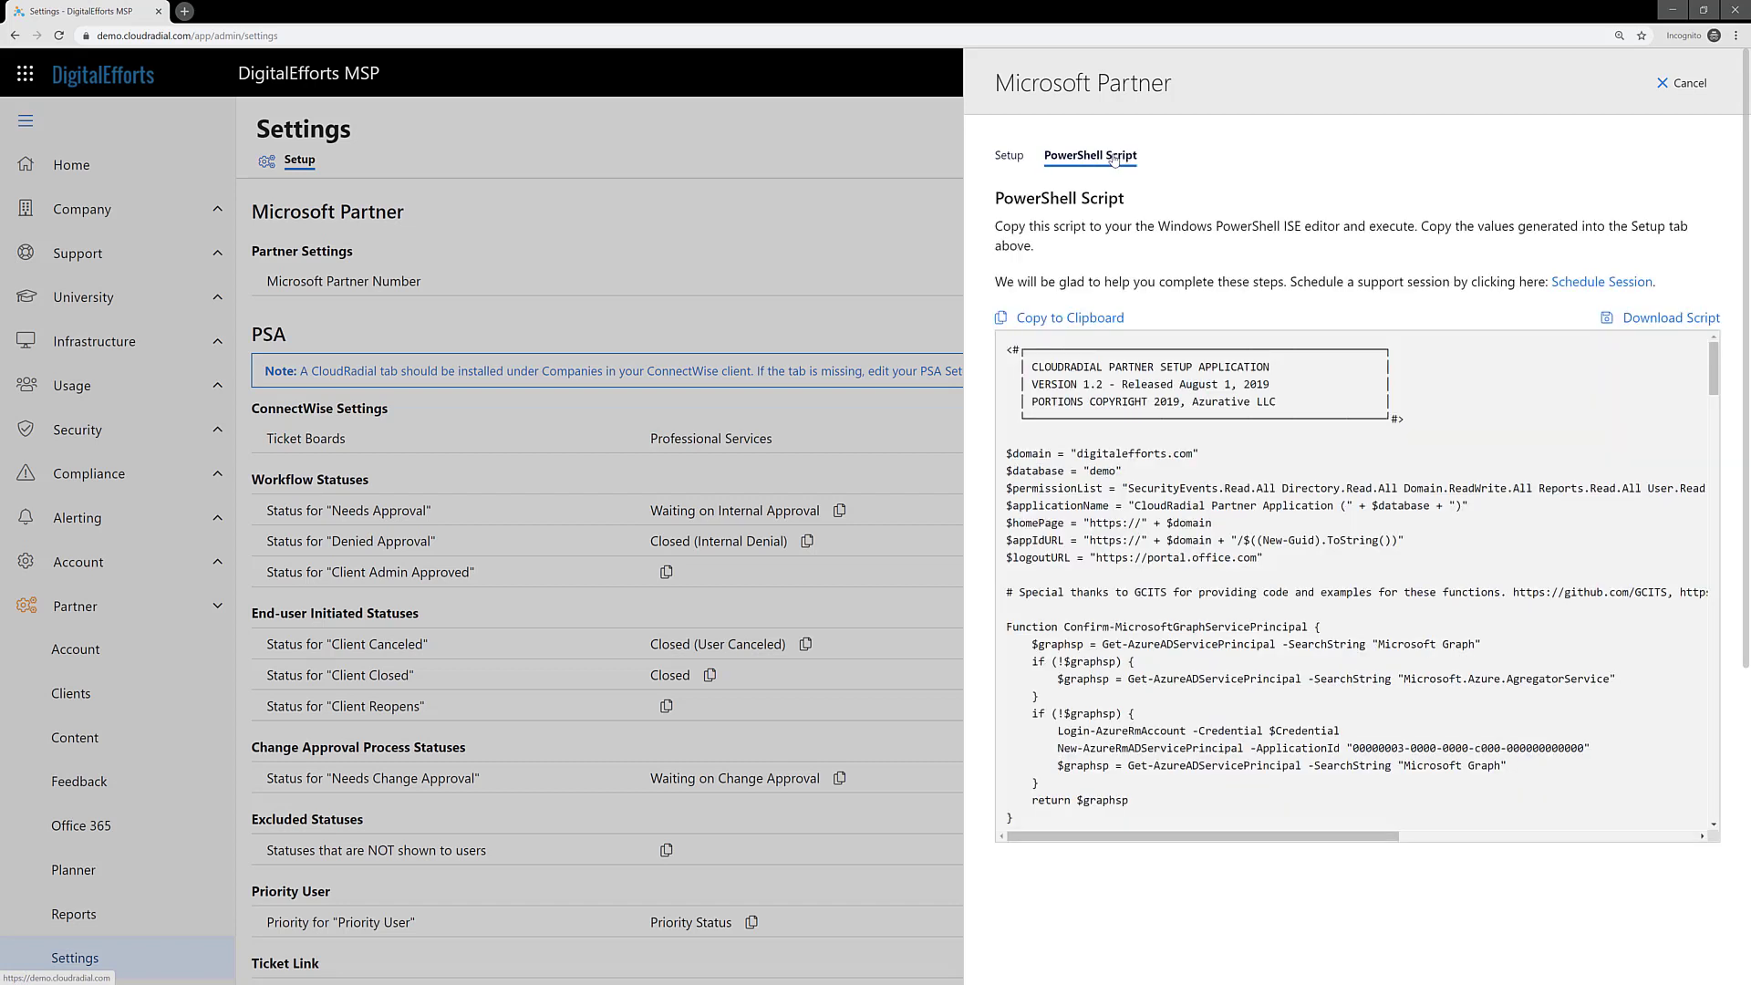
pyautogui.click(1067, 321)
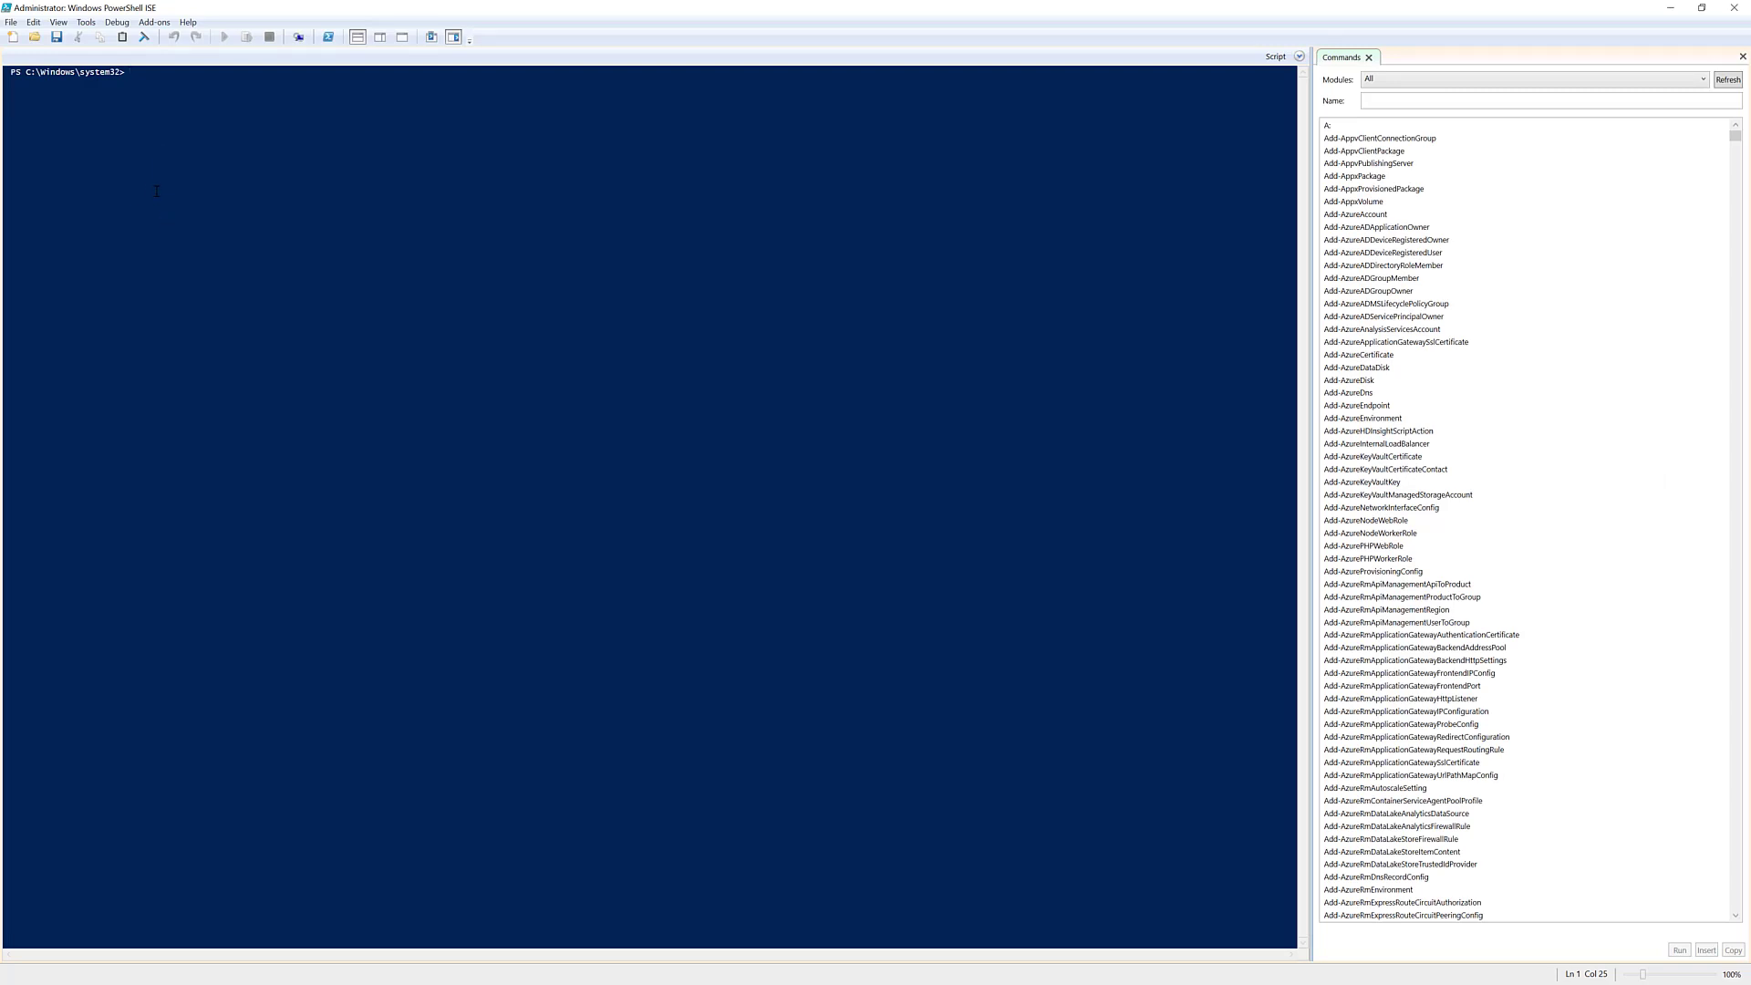
# Step: Paste the CloudRadial script into a new ISE script pane, run it, and accept the default domain
pyautogui.click(65, 23)
pyautogui.click(77, 59)
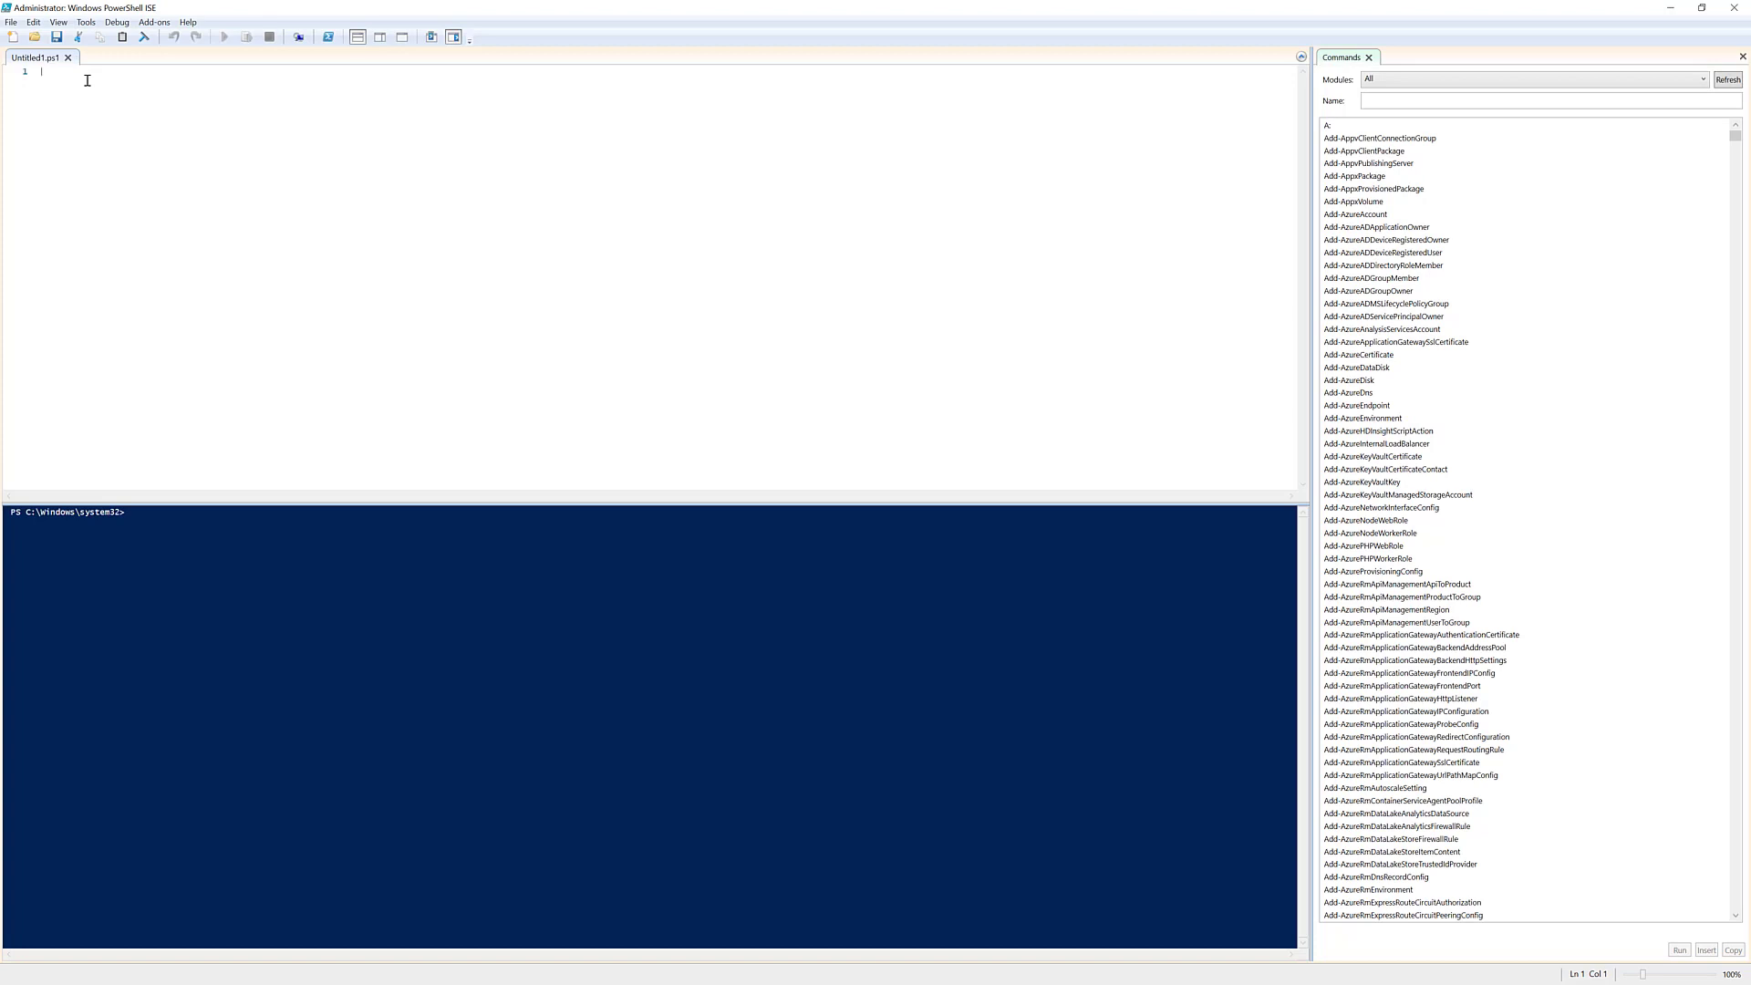
pyautogui.hotkey('ctrl', 'v')
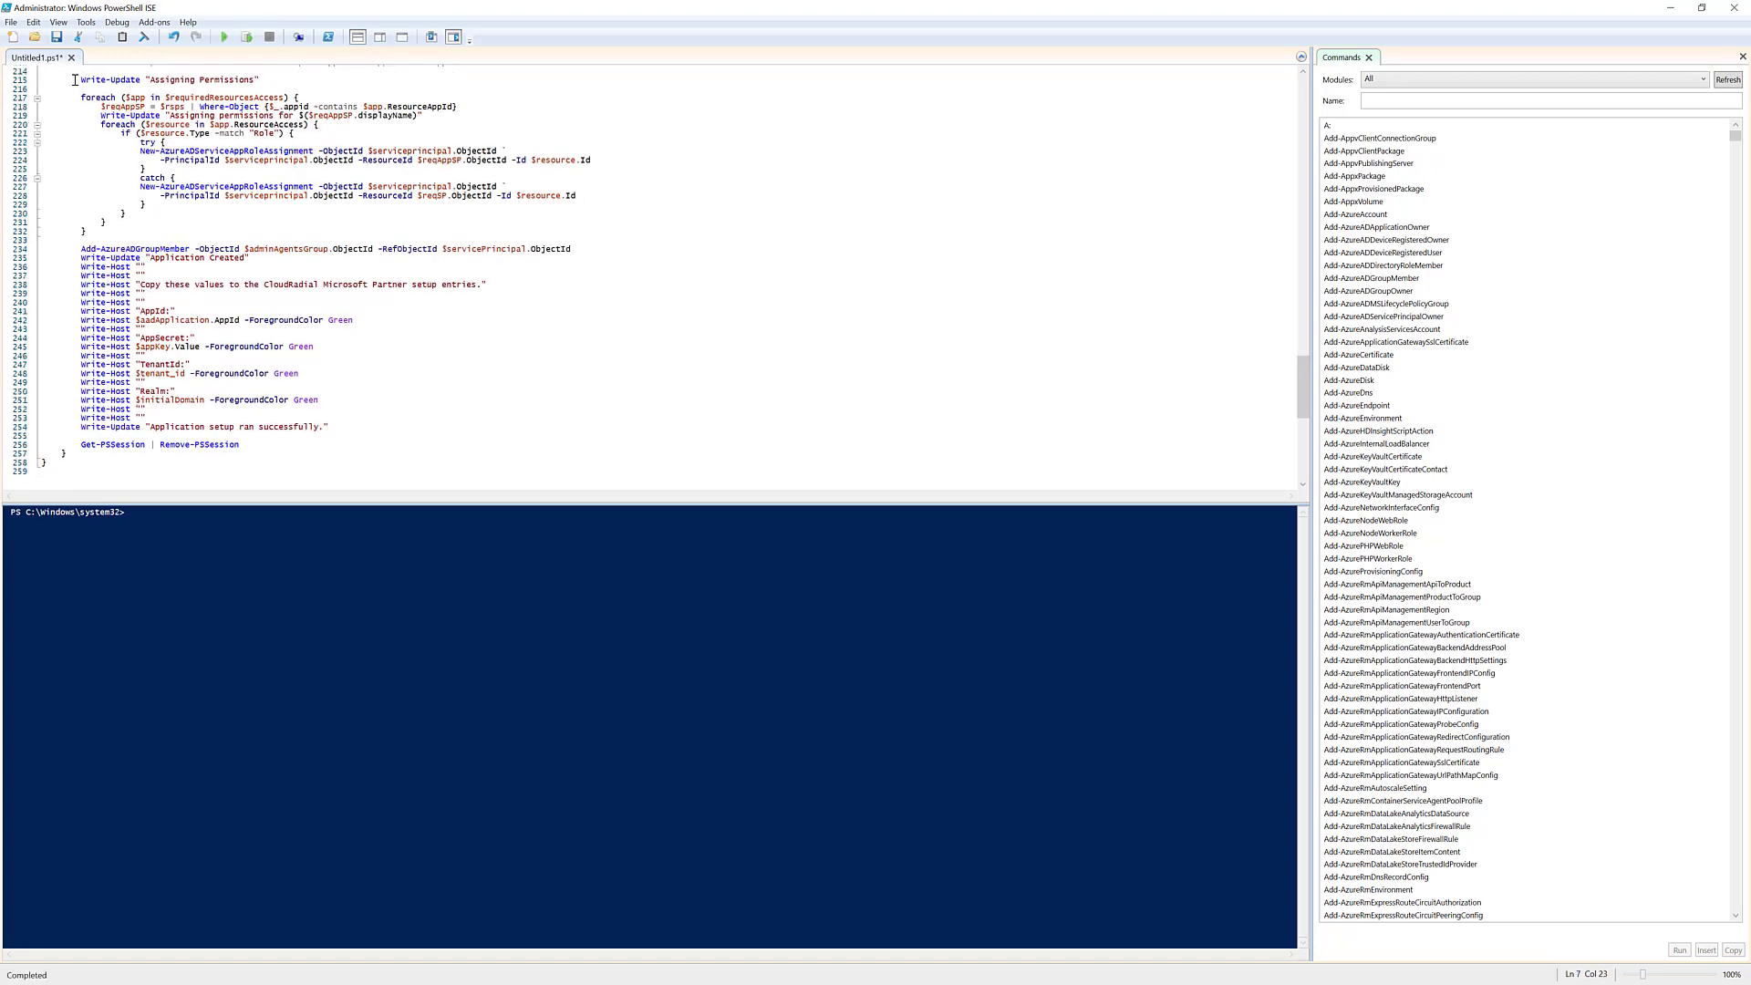
pyautogui.click(225, 36)
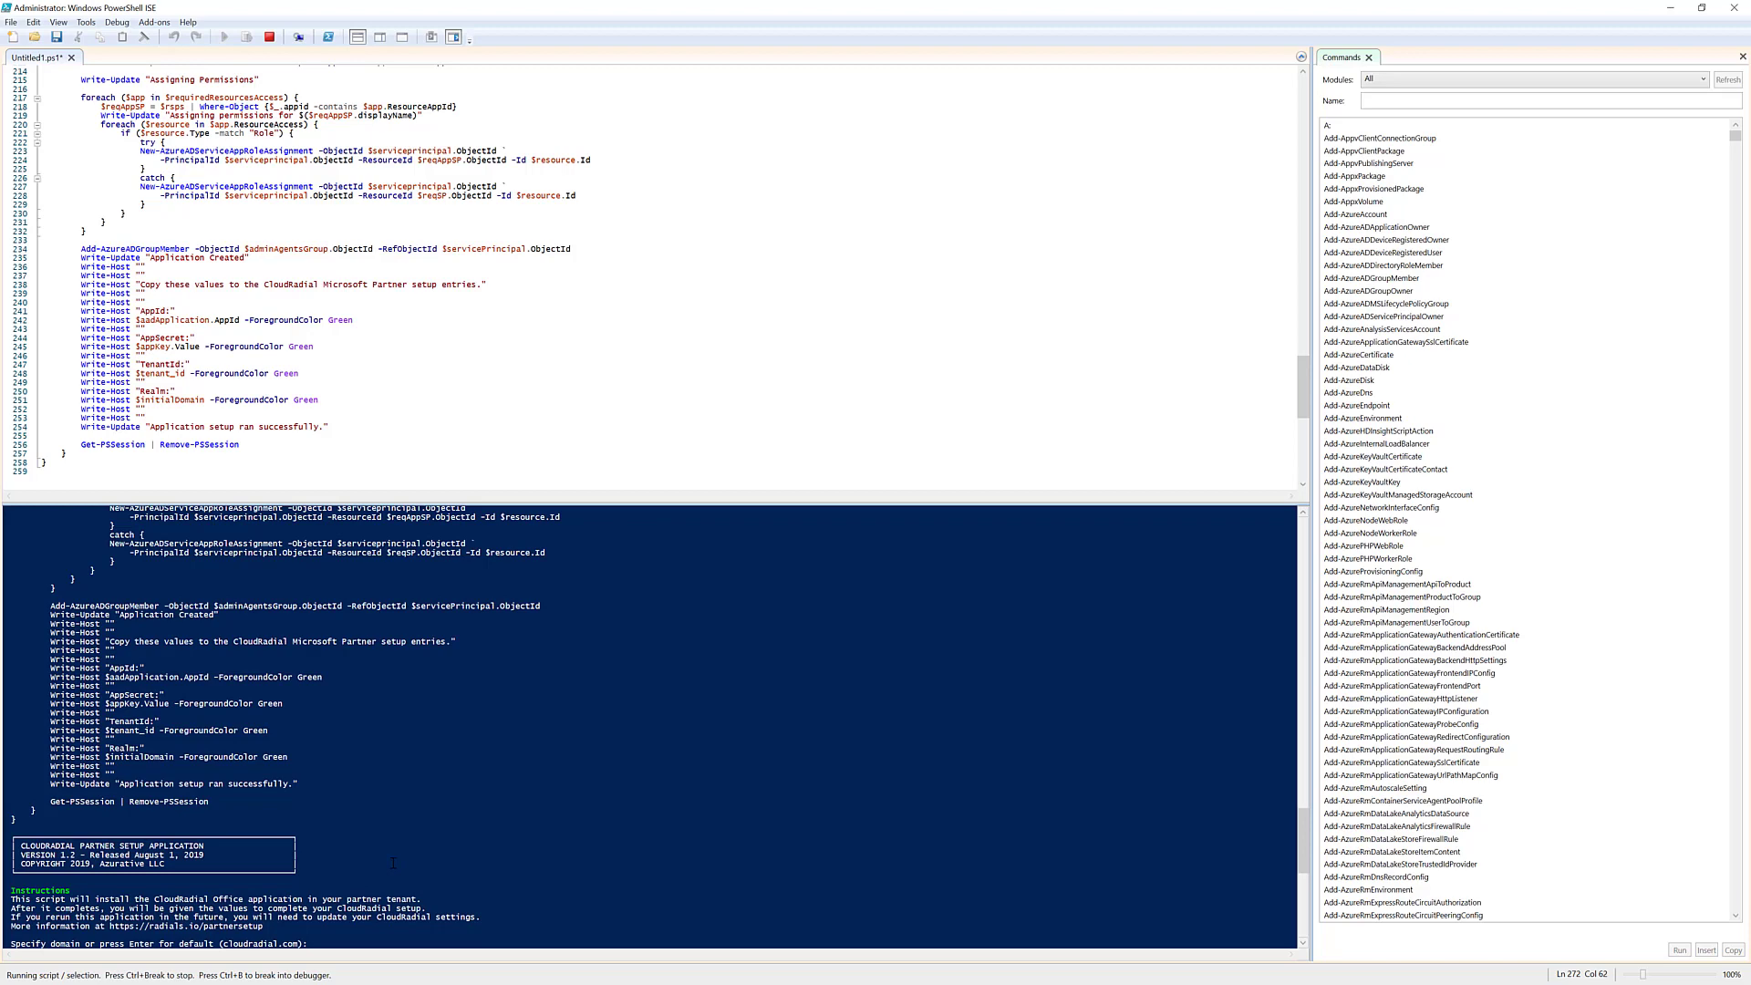
pyautogui.press('Return')
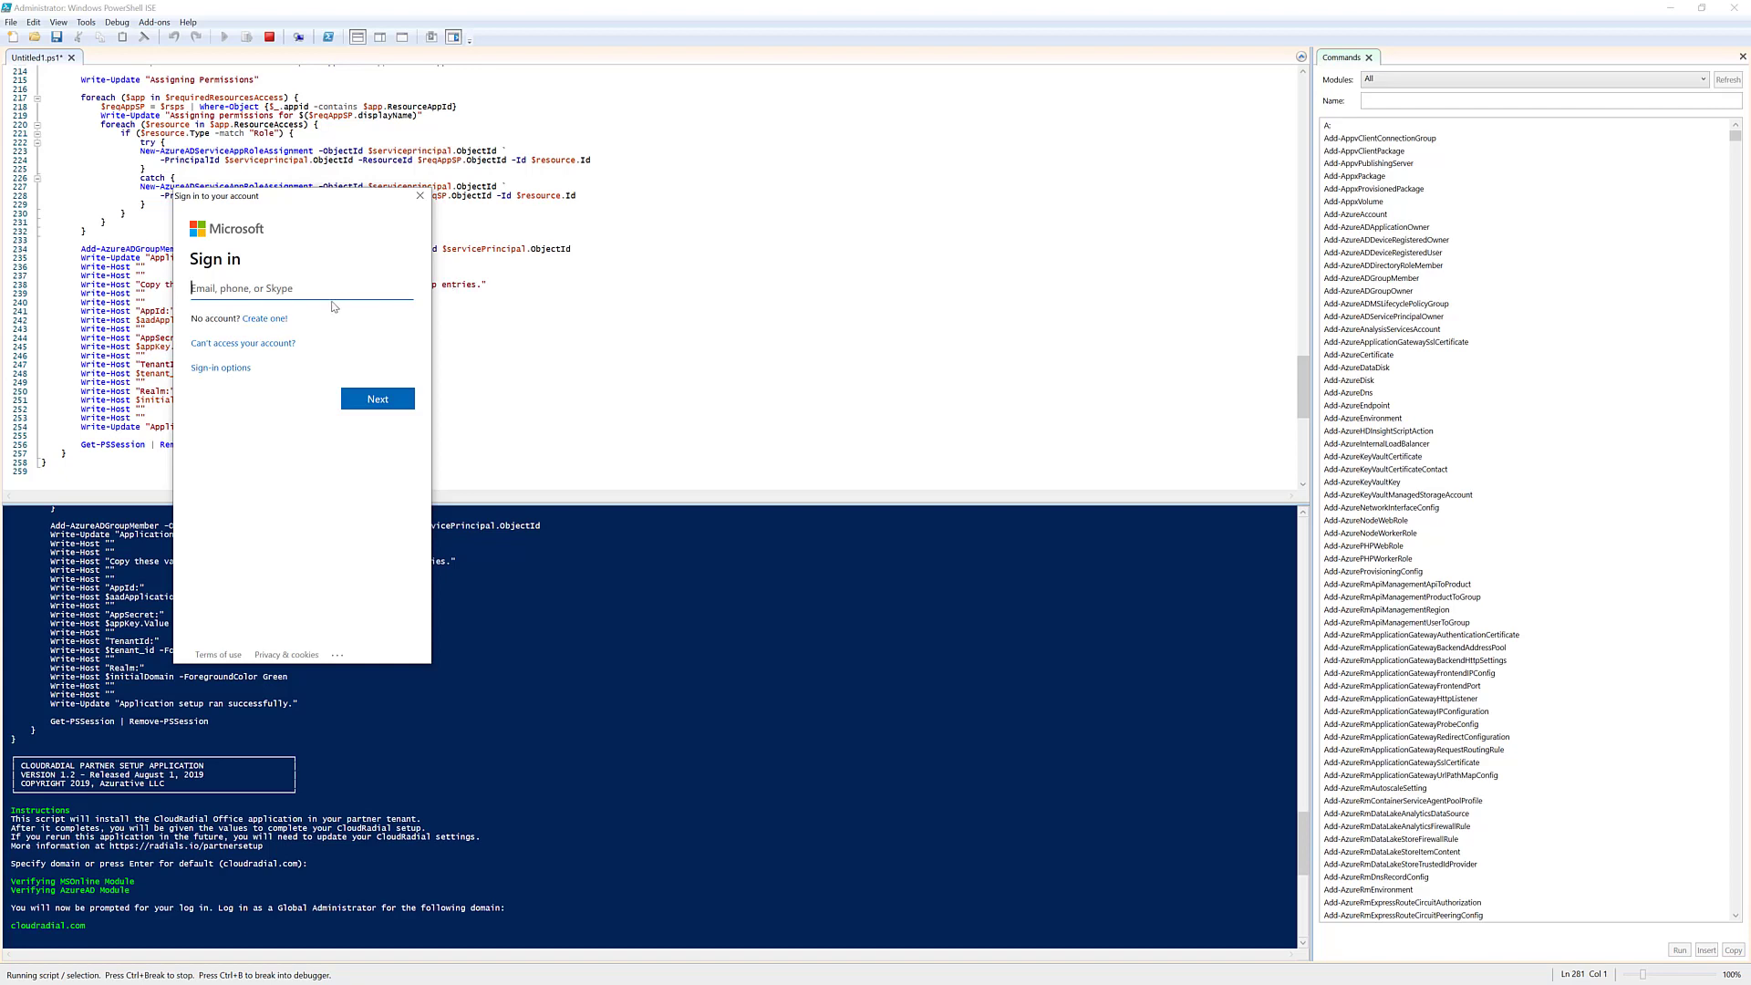
# Step: Sign in with the Microsoft admin email and password
pyautogui.press('Return')
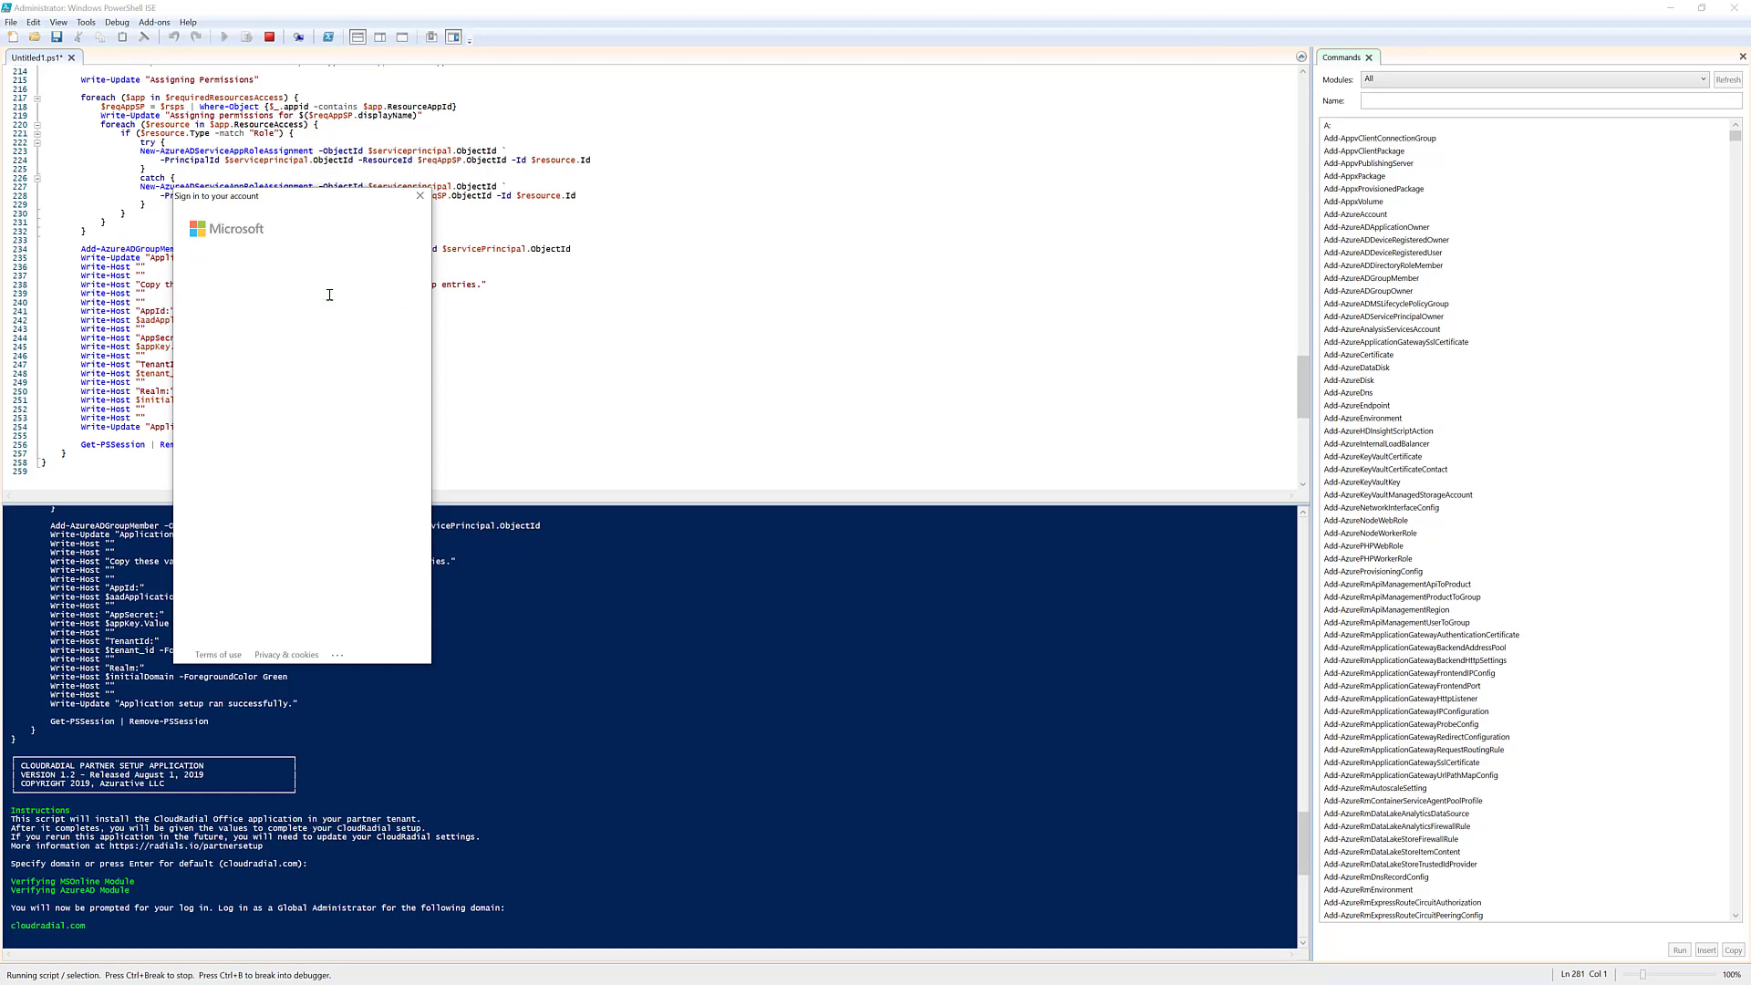
pyautogui.write('••••••••••')
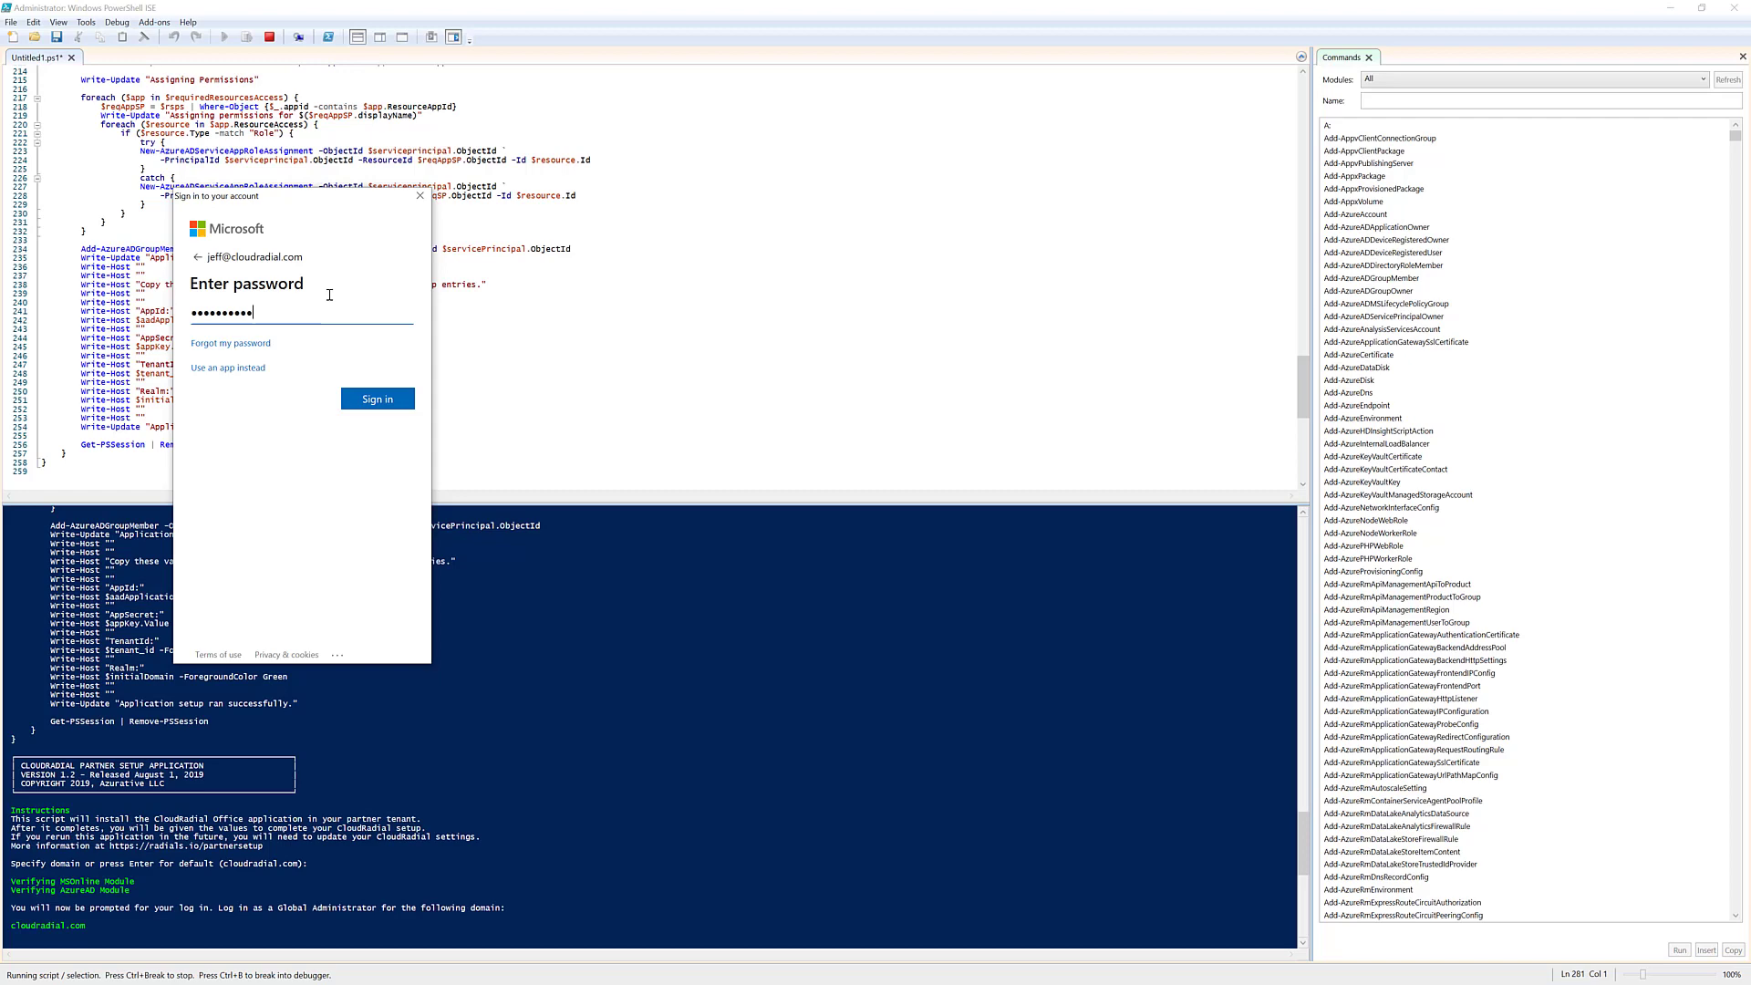
pyautogui.press('Return')
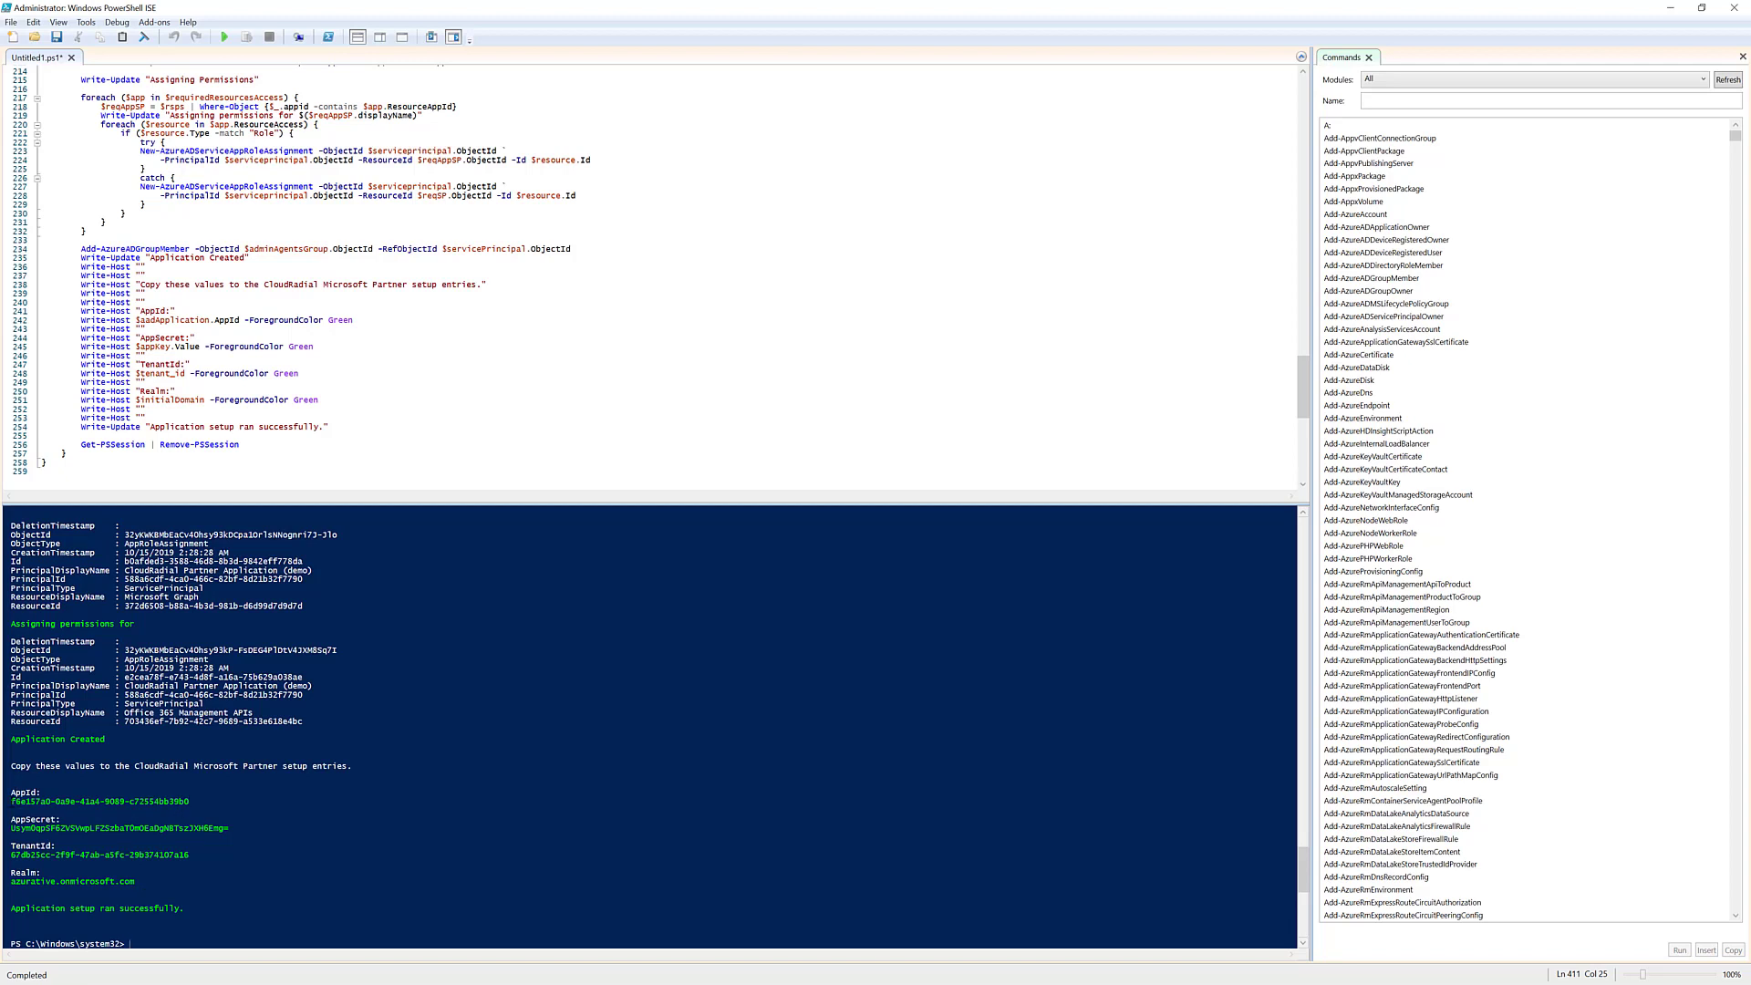
# Step: Copy the generated AppId from the console output and return to Chrome
pyautogui.moveTo(11, 803); pyautogui.dragTo(188, 802)
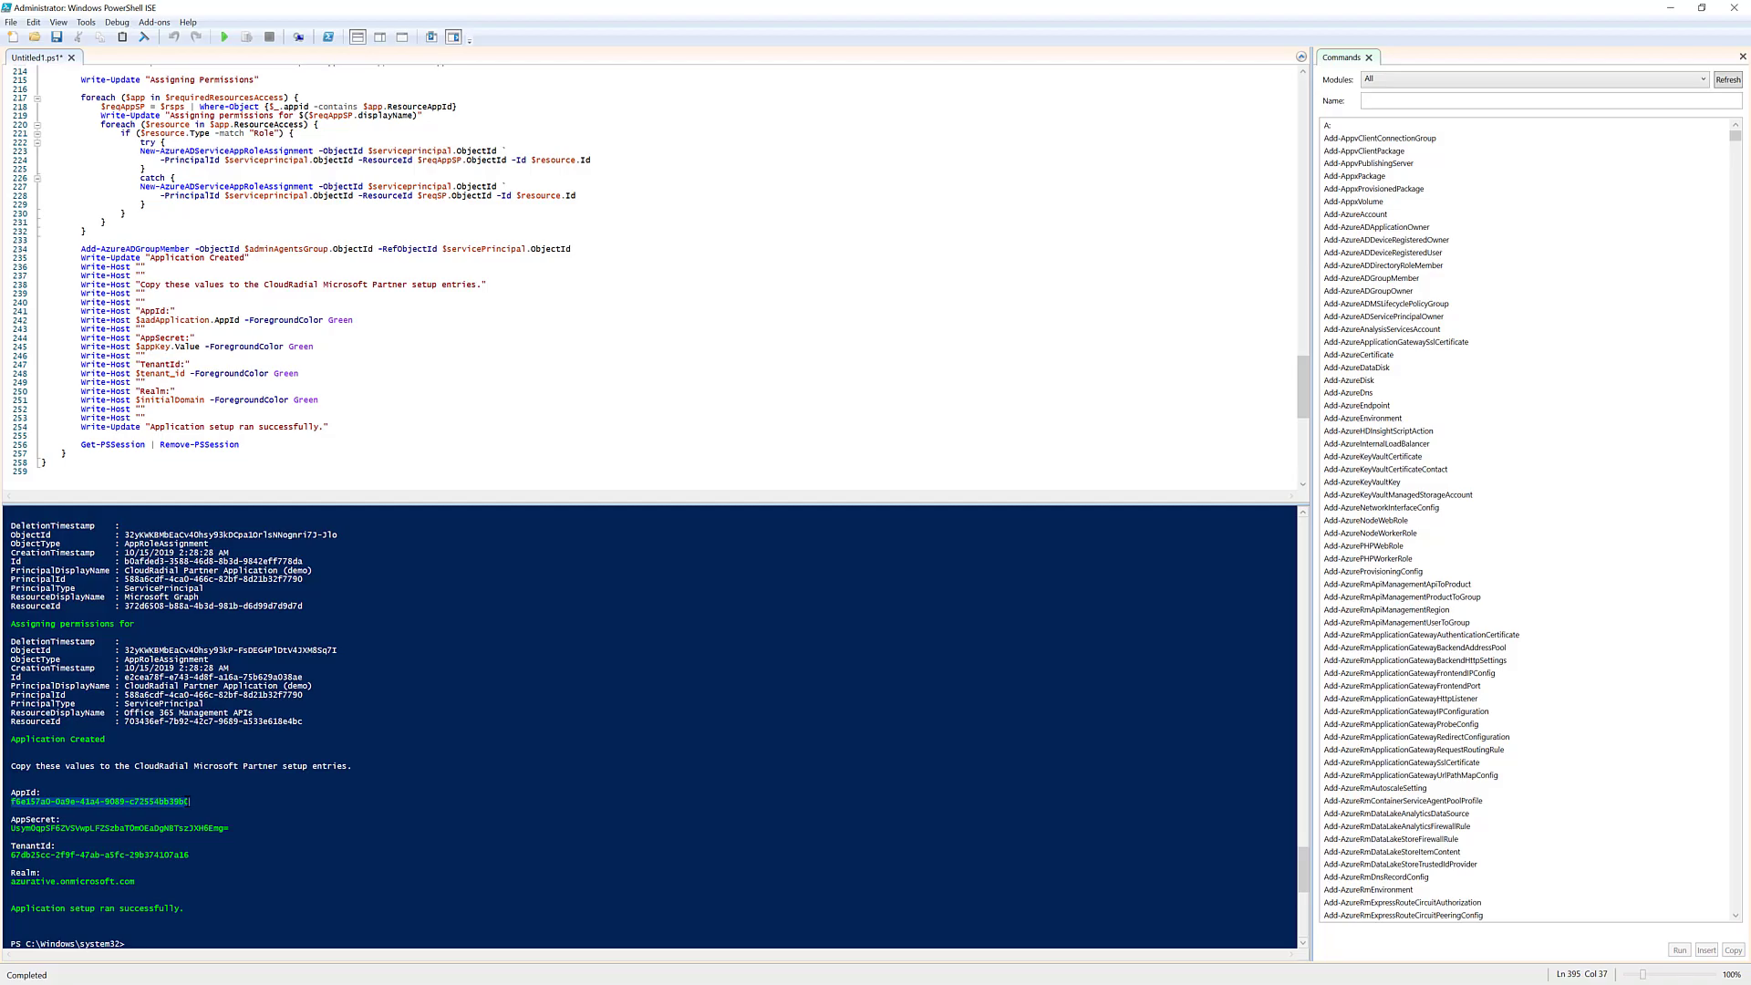
pyautogui.hotkey('alt', 'Tab')
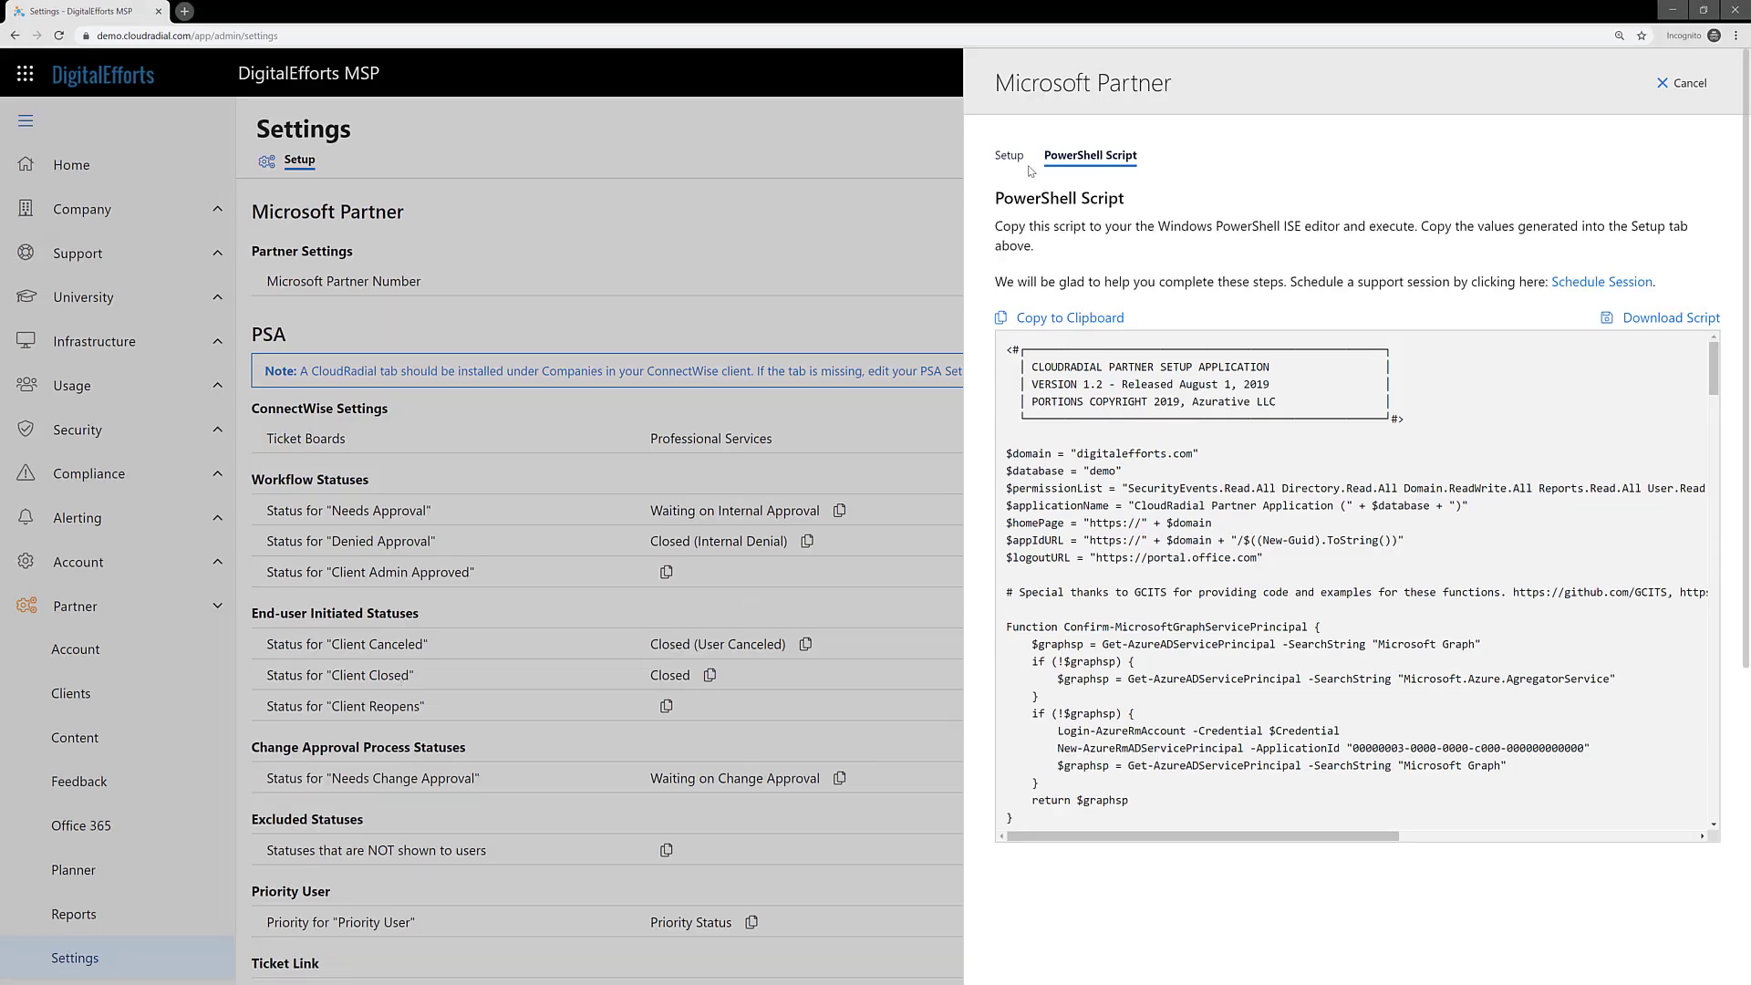
# Step: Paste the AppId into the AppId from Script field on the Setup tab
pyautogui.click(1012, 158)
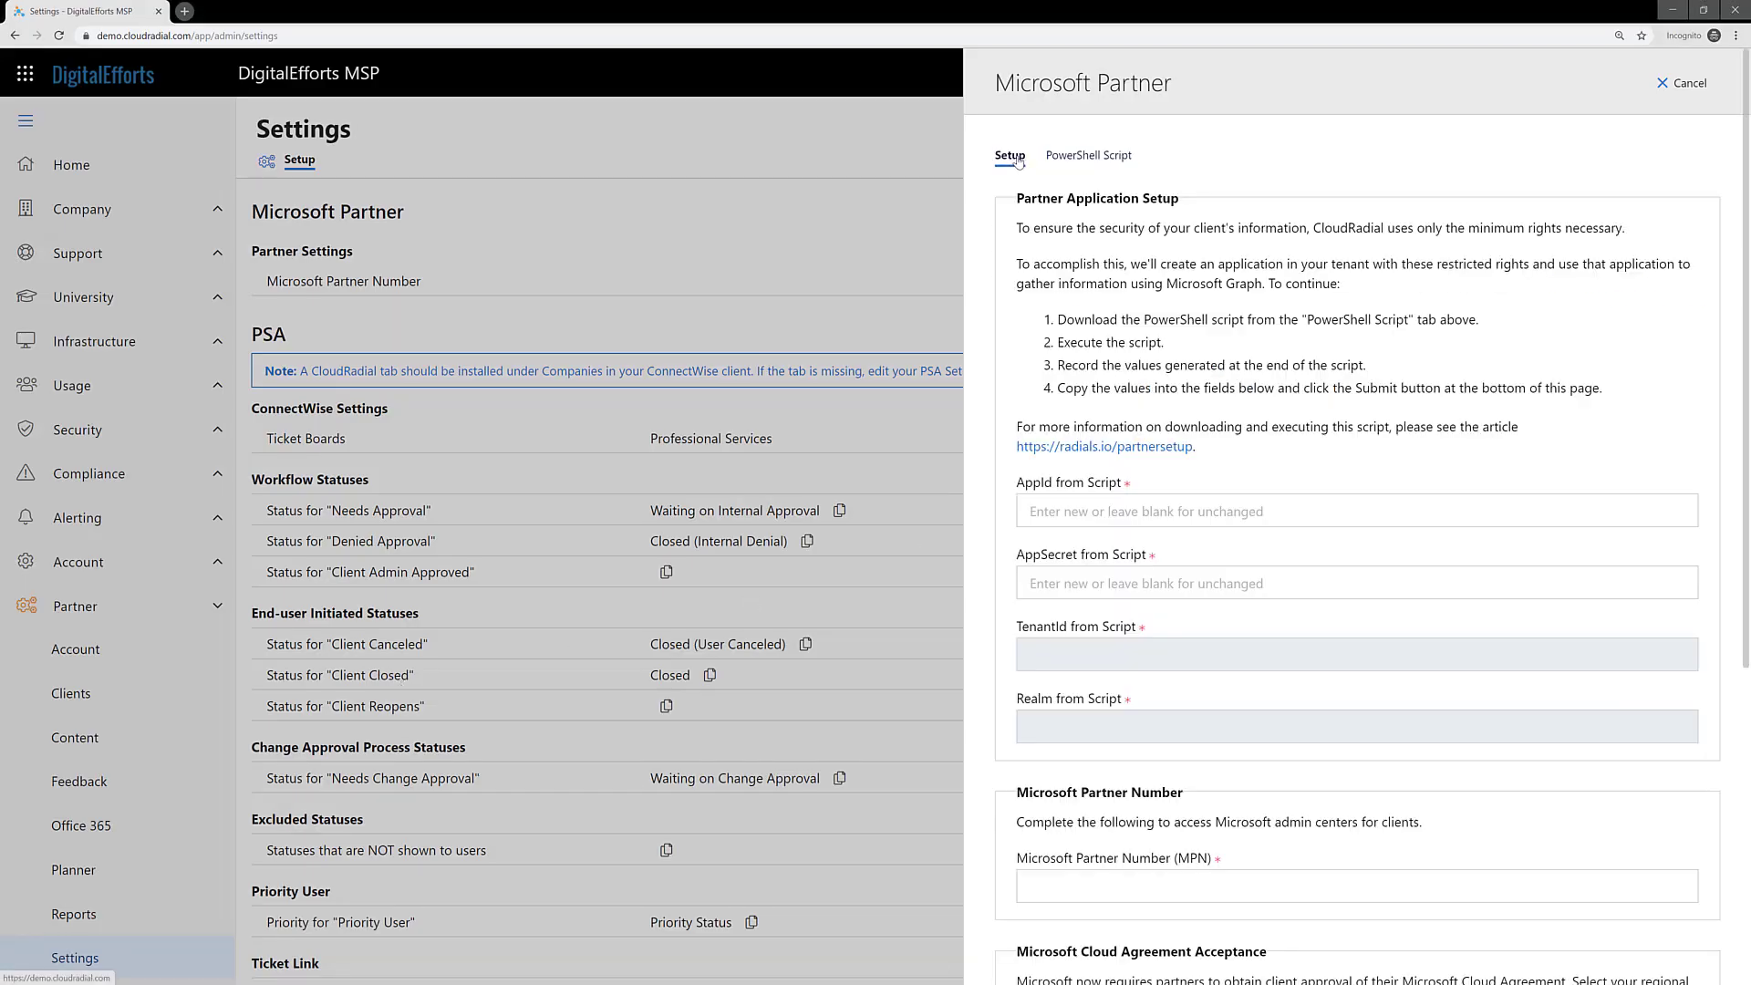
pyautogui.click(1069, 513)
pyautogui.hotkey('ctrl', 'v')
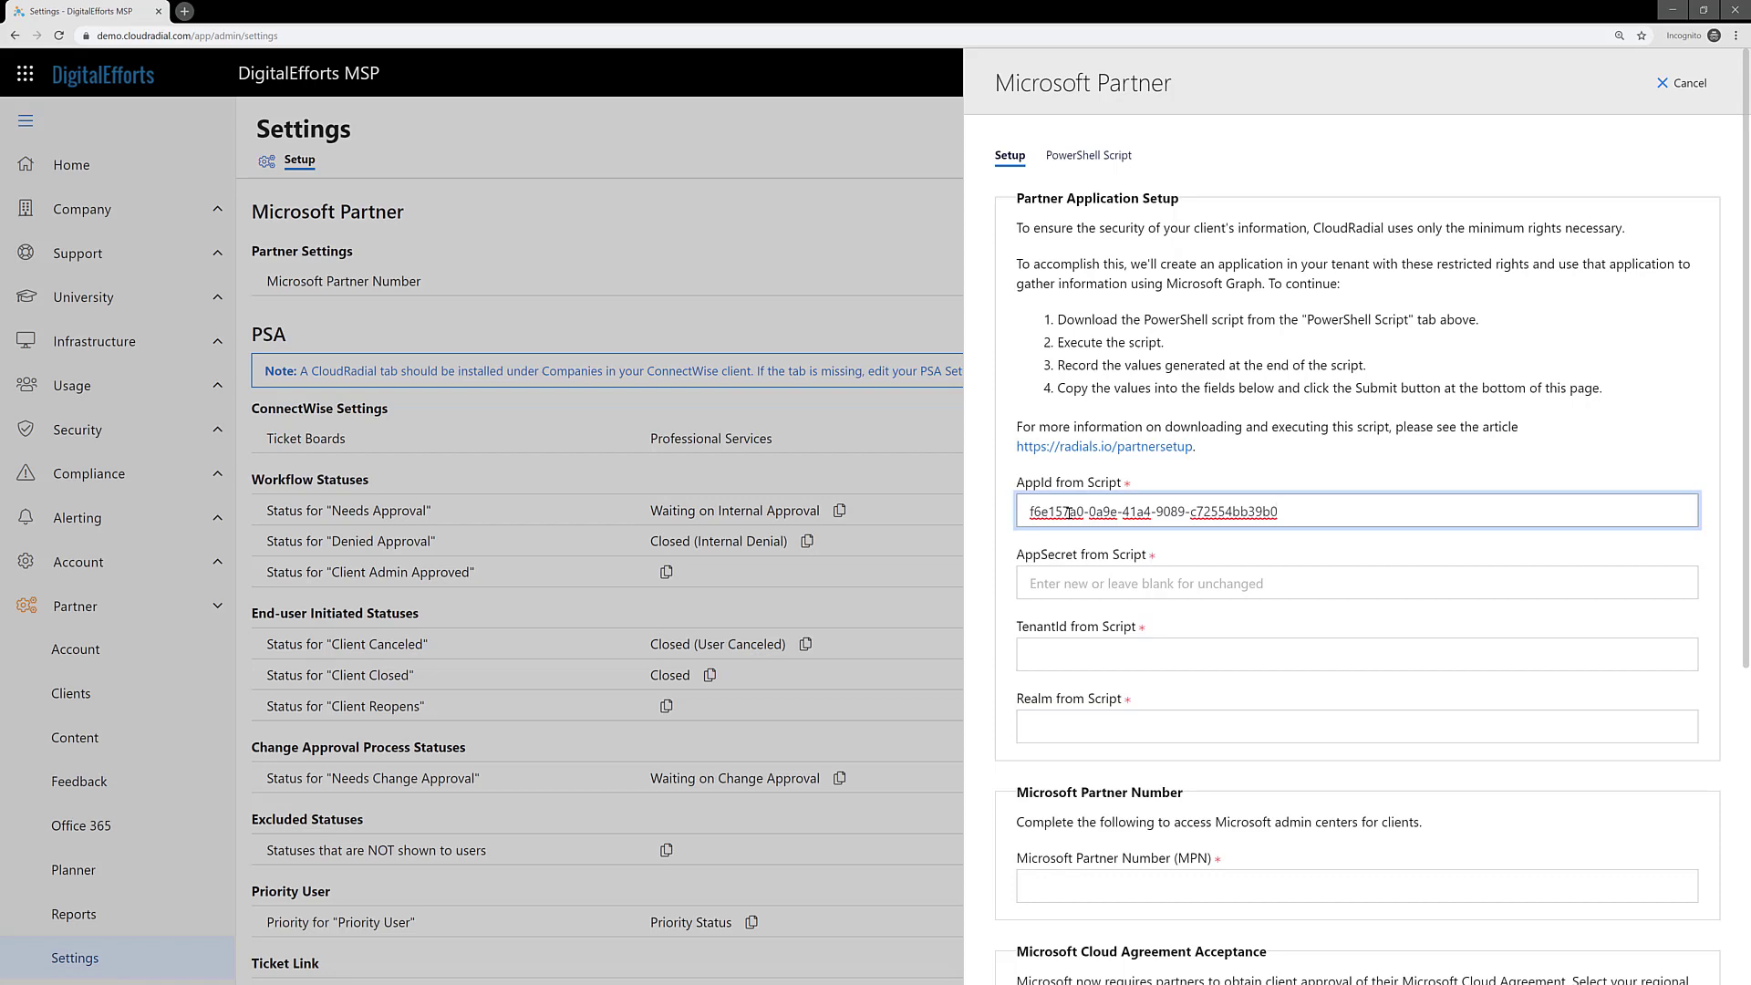
# Step: Copy the AppSecret from the PowerShell output into the AppSecret field
pyautogui.hotkey('alt', 'Tab')
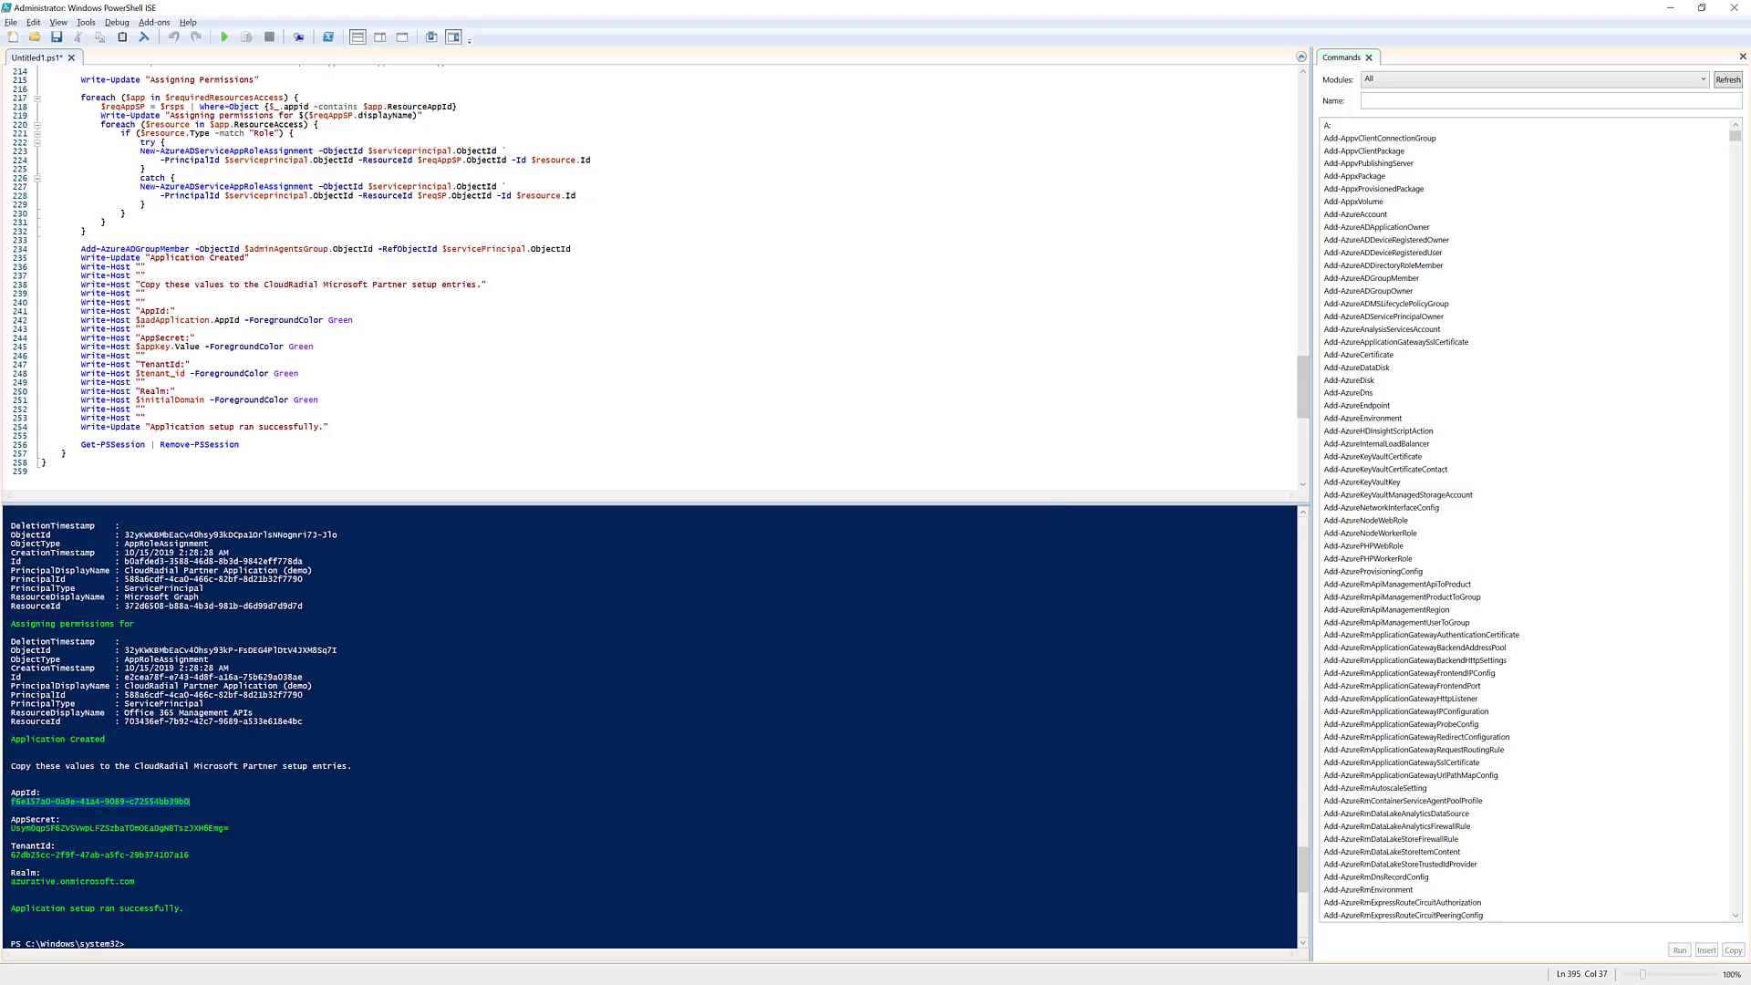
pyautogui.moveTo(228, 828); pyautogui.dragTo(11, 828)
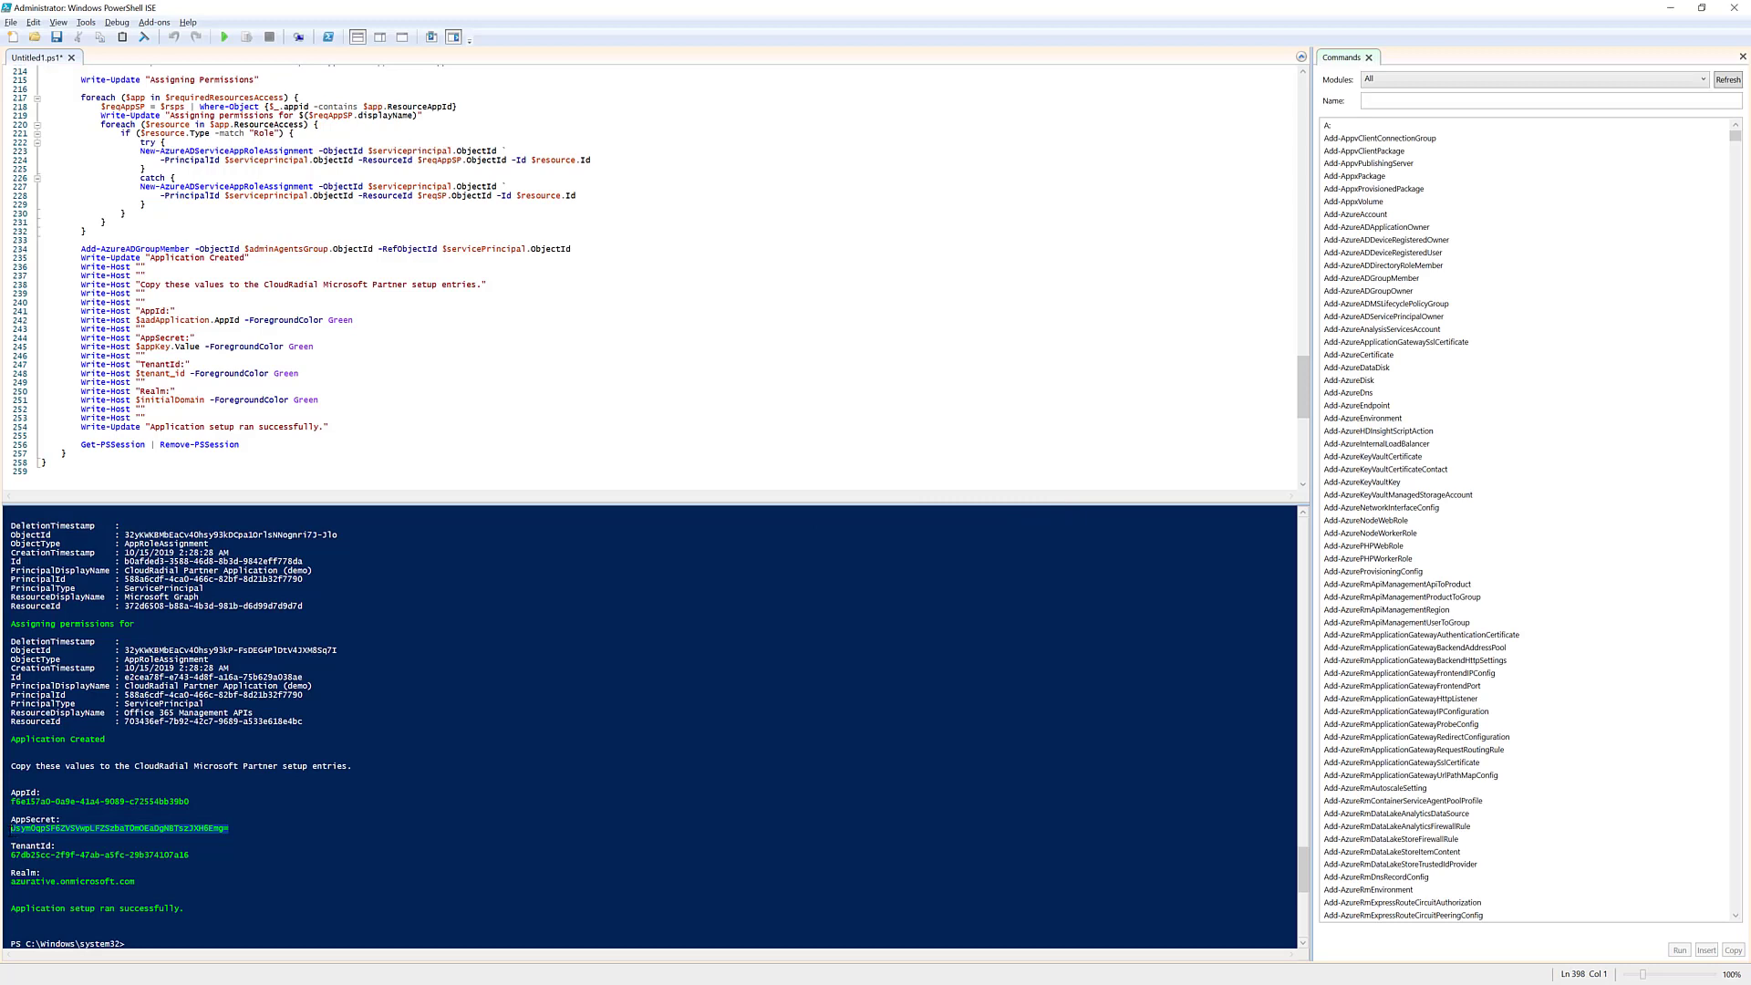
pyautogui.hotkey('alt', 'Tab')
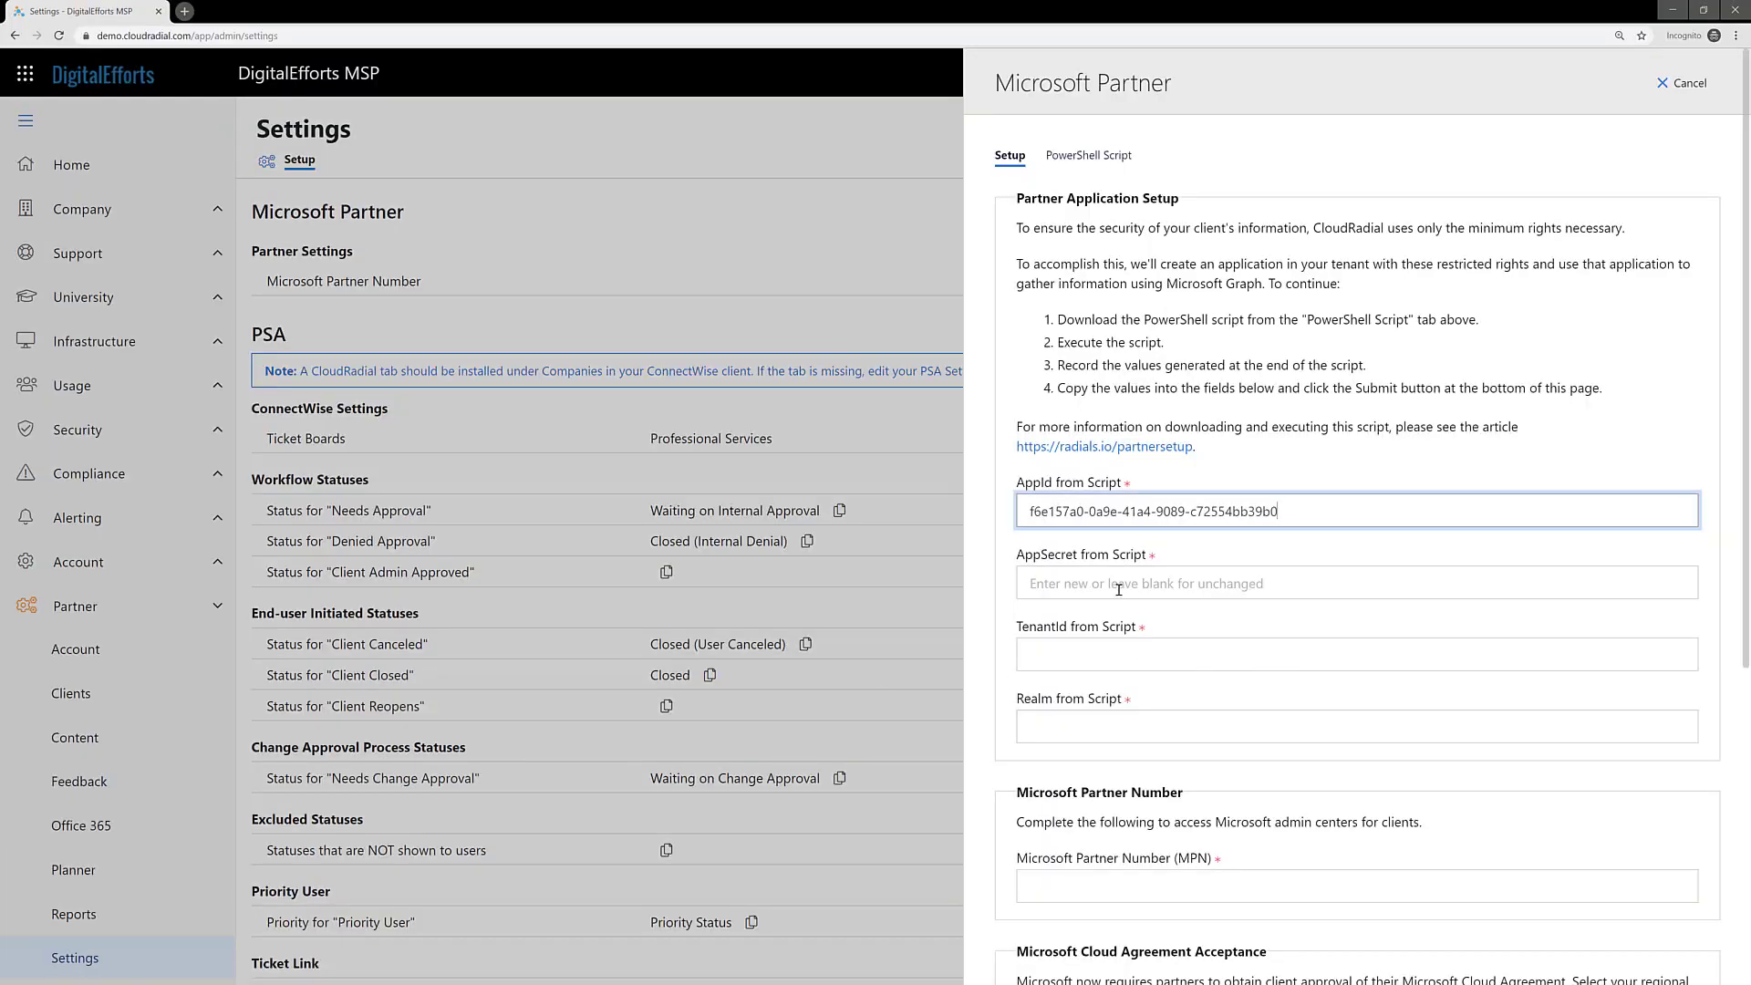
pyautogui.click(1118, 589)
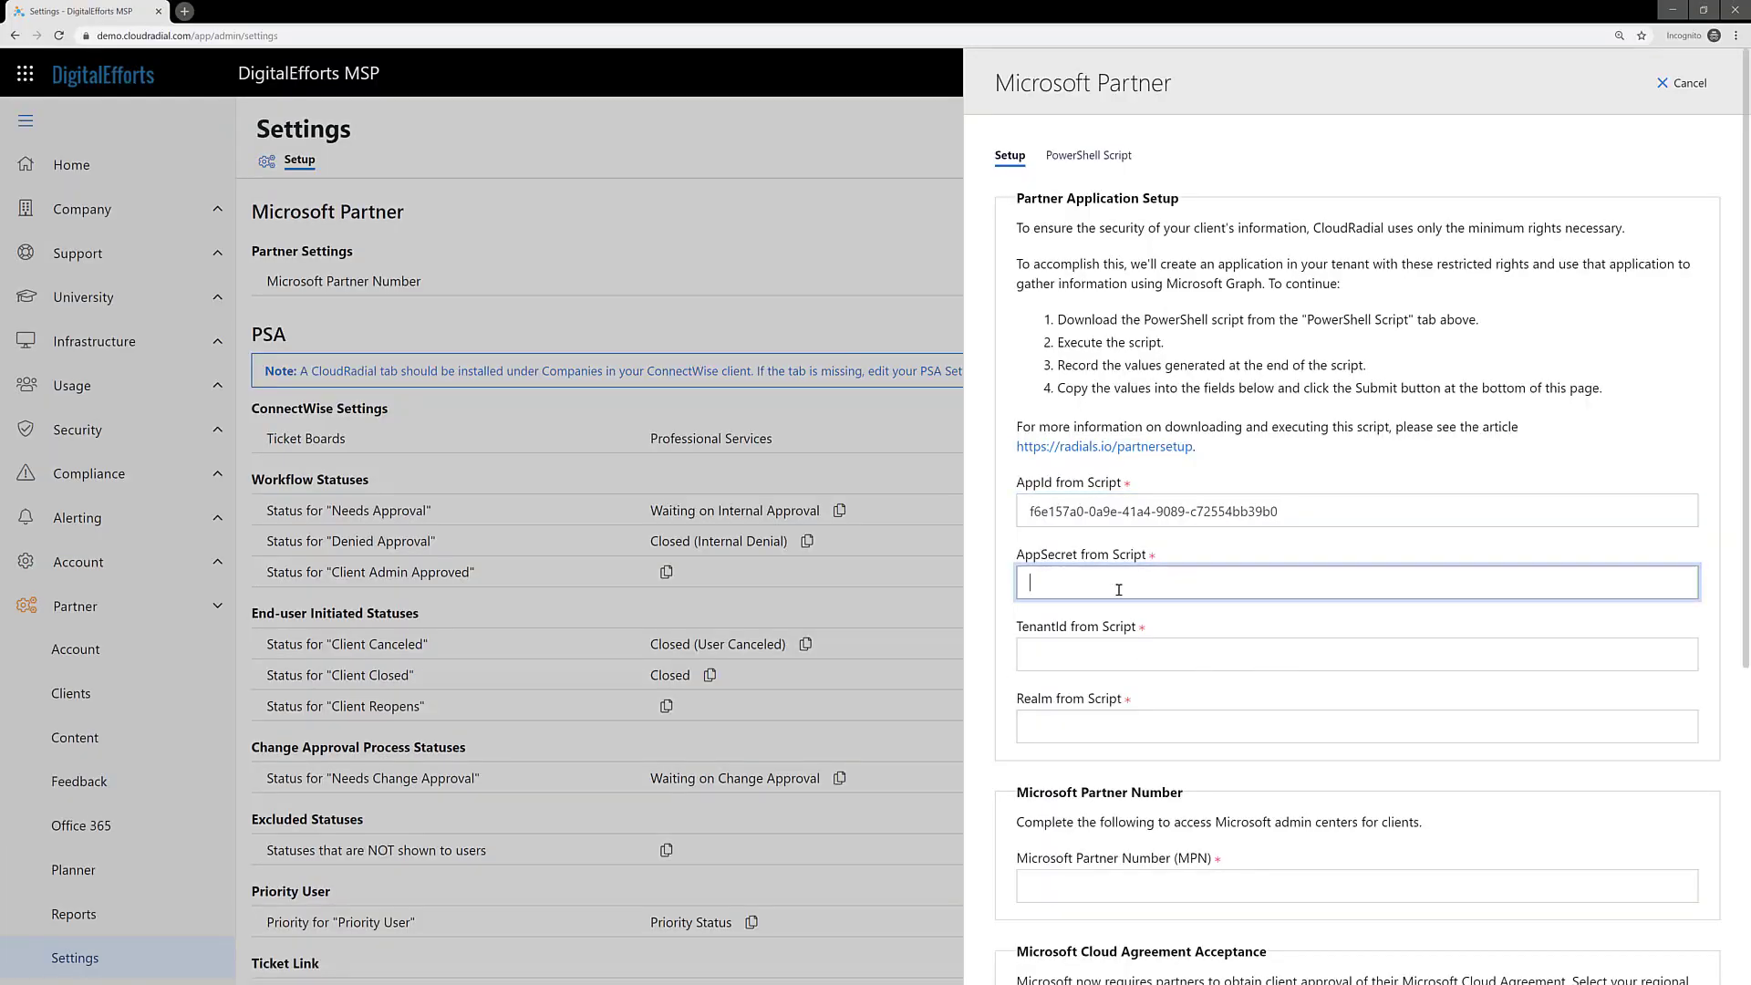
pyautogui.hotkey('ctrl', 'v')
# Step: Copy the TenantId from the PowerShell output into the TenantId field
pyautogui.hotkey('alt', 'Tab')
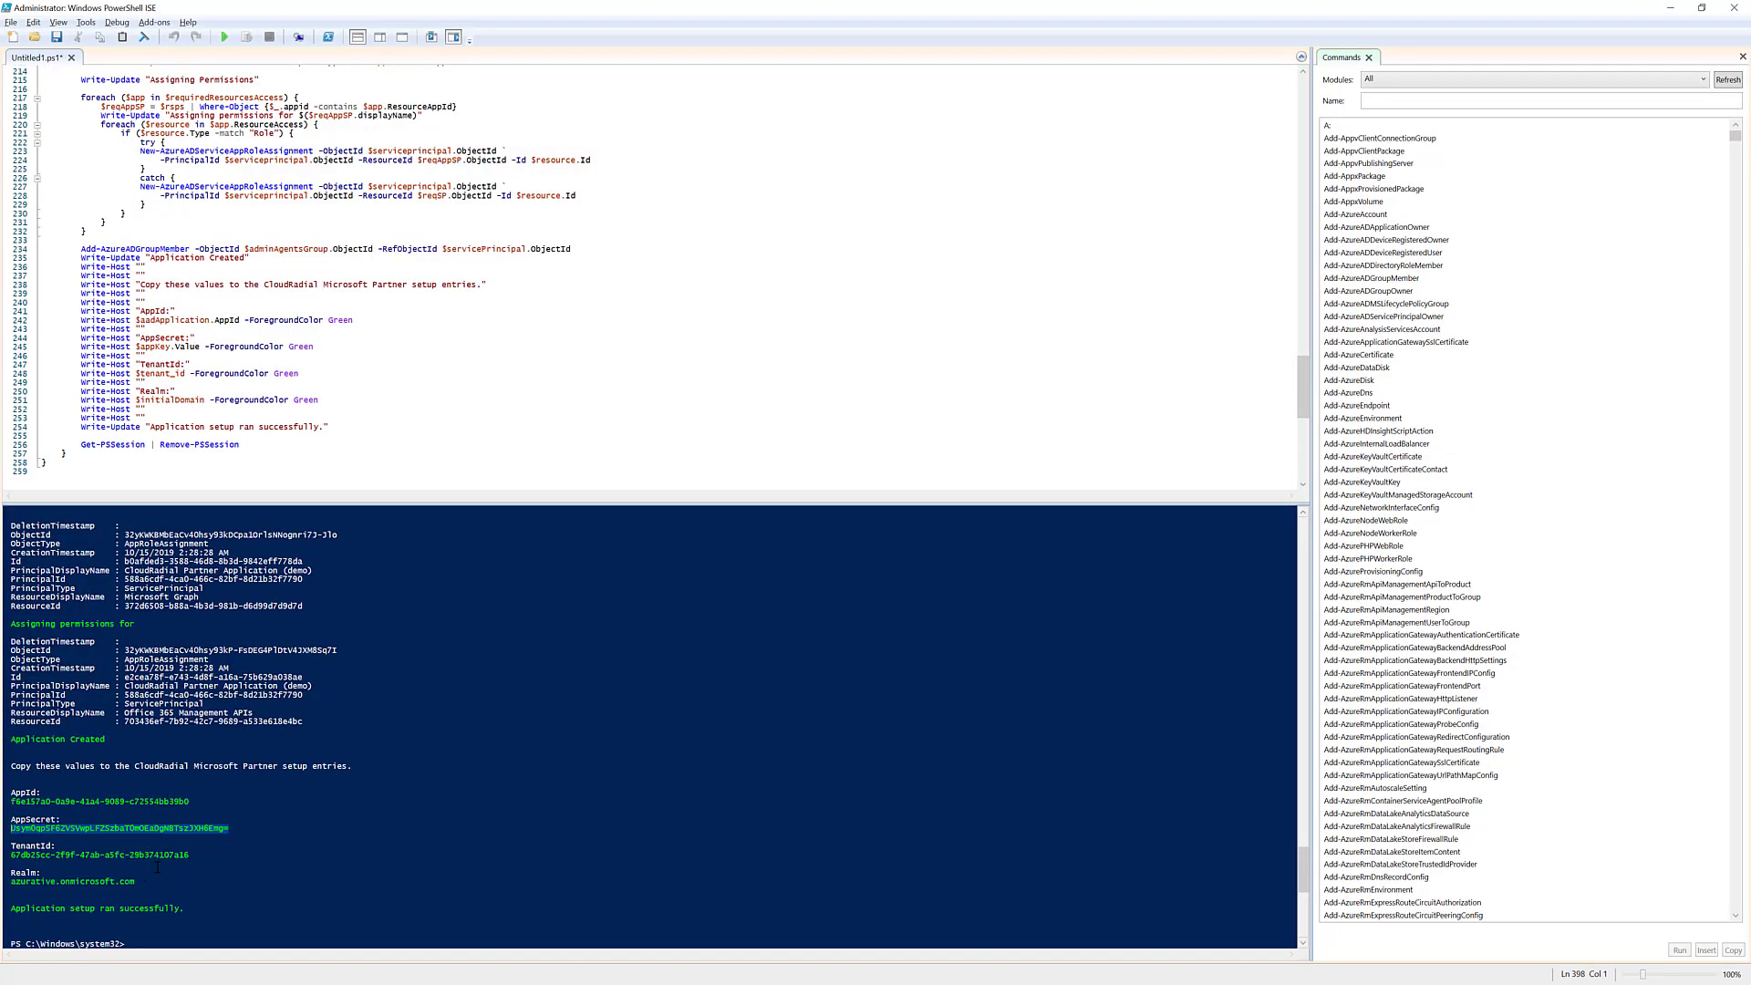
pyautogui.moveTo(188, 854); pyautogui.dragTo(101, 855)
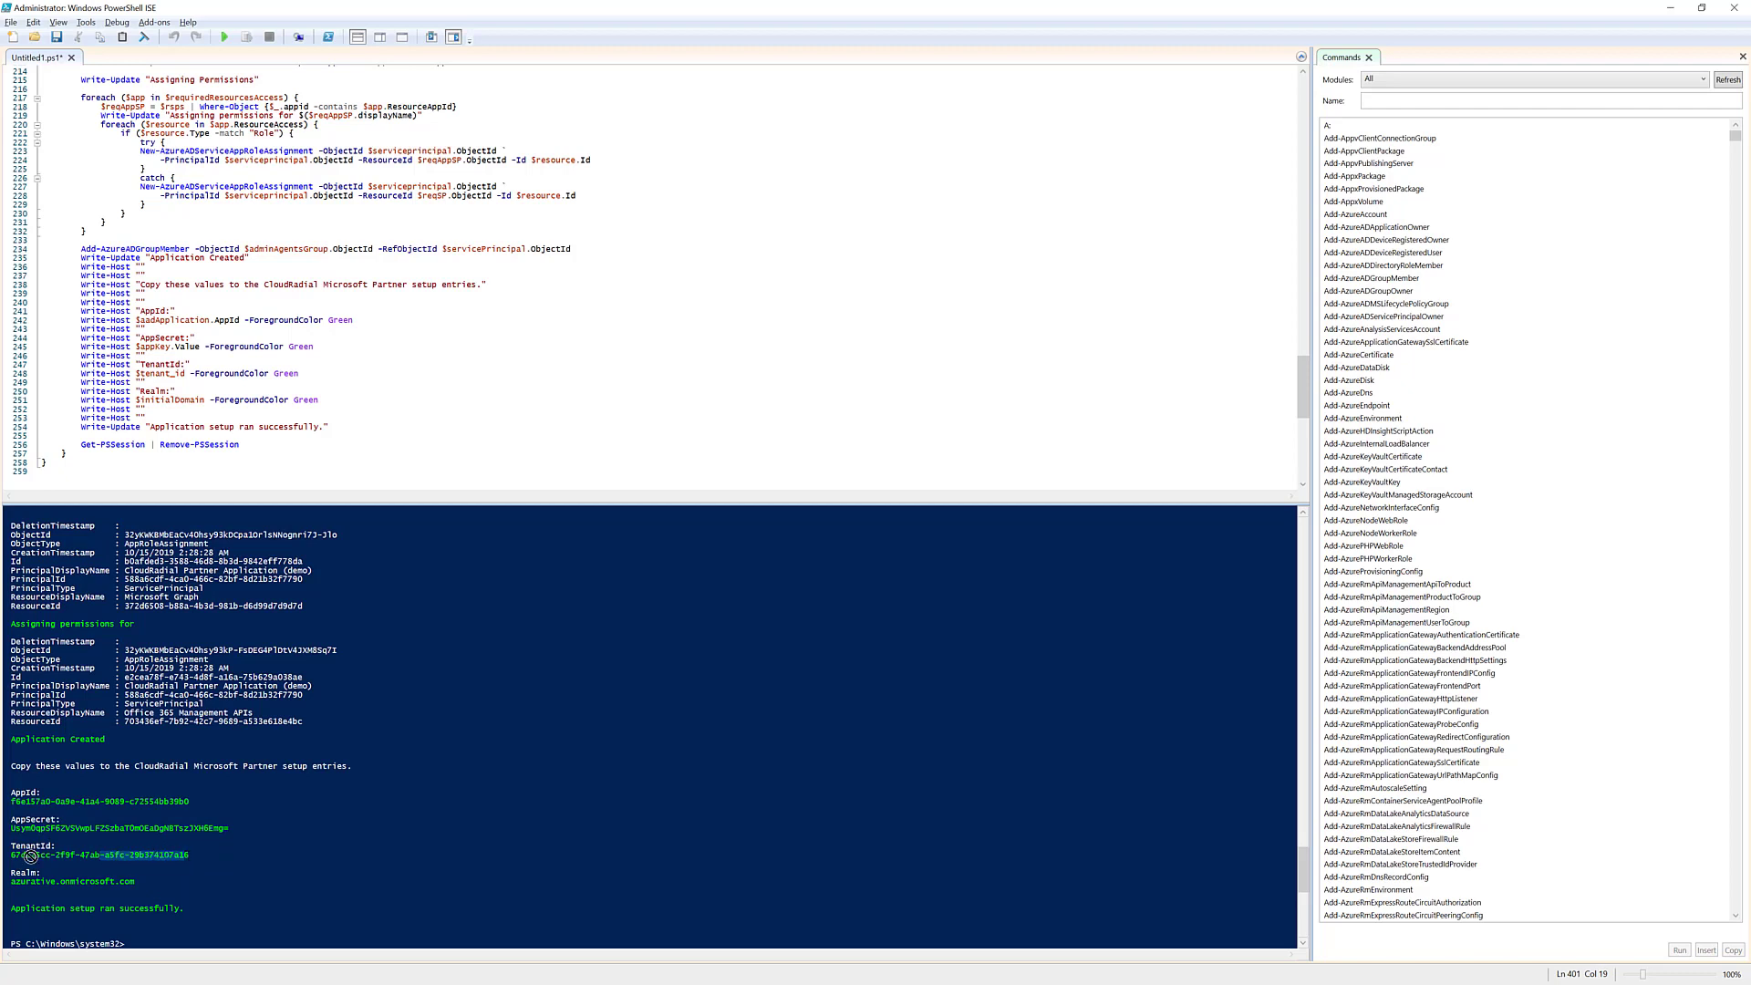
pyautogui.moveTo(11, 855); pyautogui.dragTo(187, 856)
pyautogui.hotkey('ctrl', 'c')
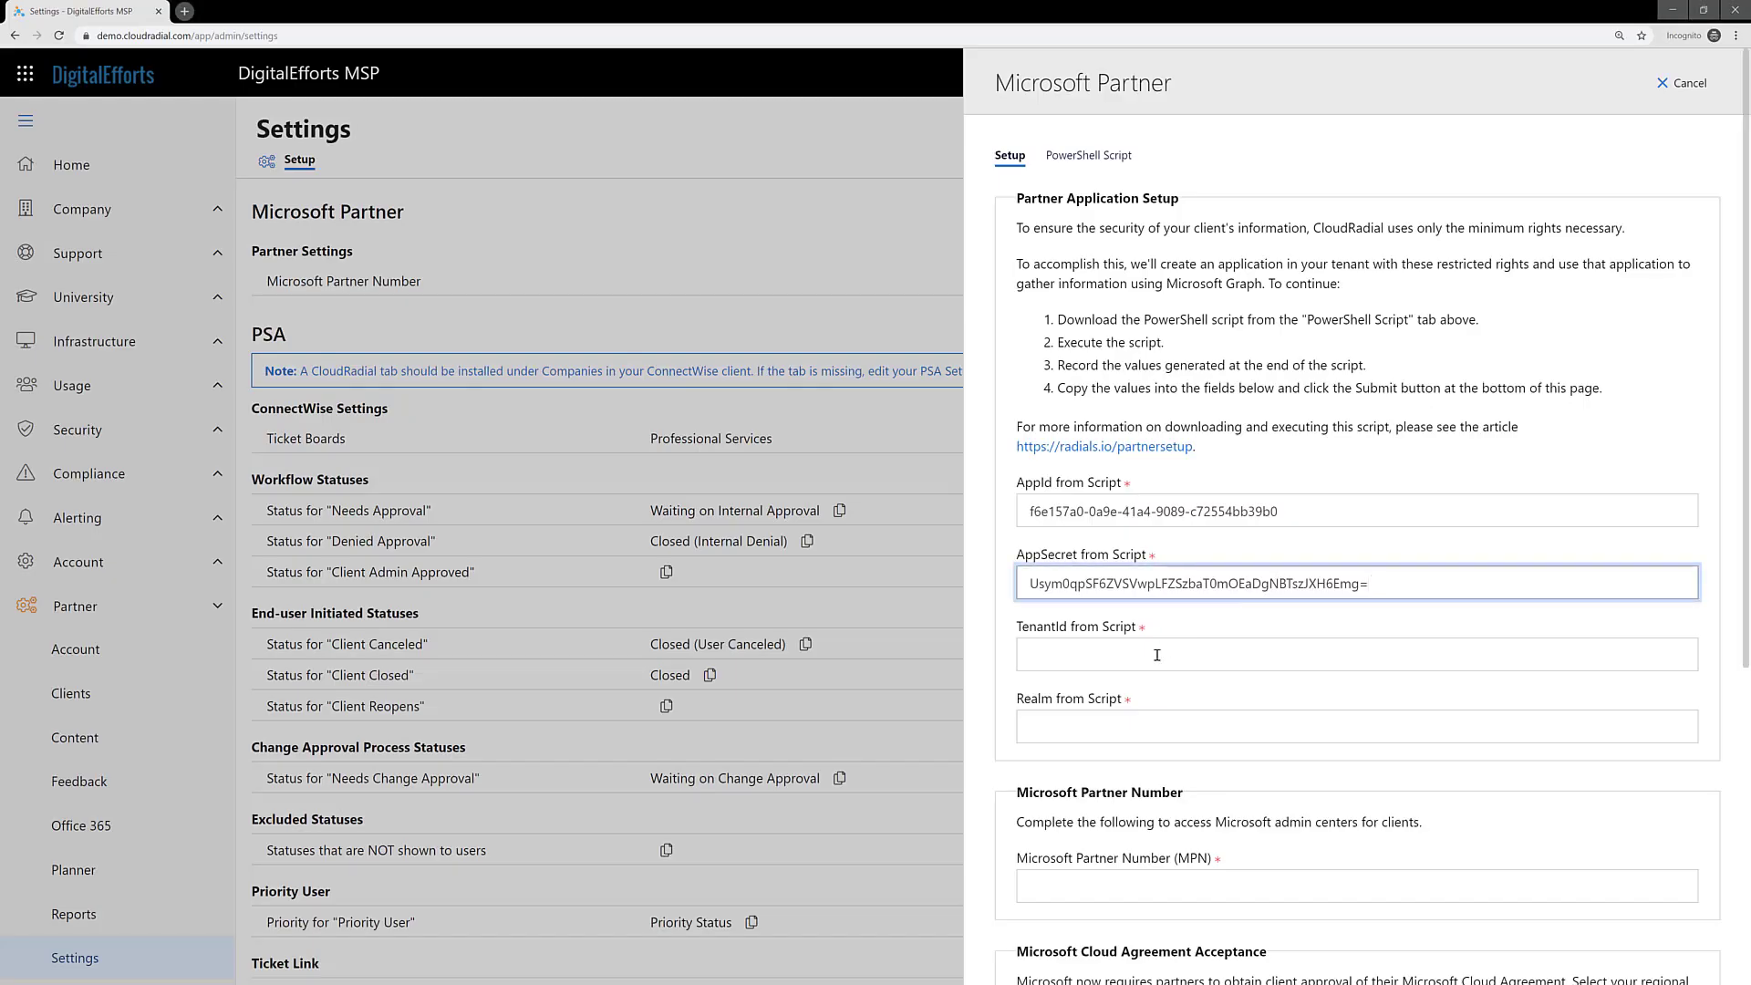
pyautogui.click(1156, 655)
pyautogui.hotkey('ctrl', 'v')
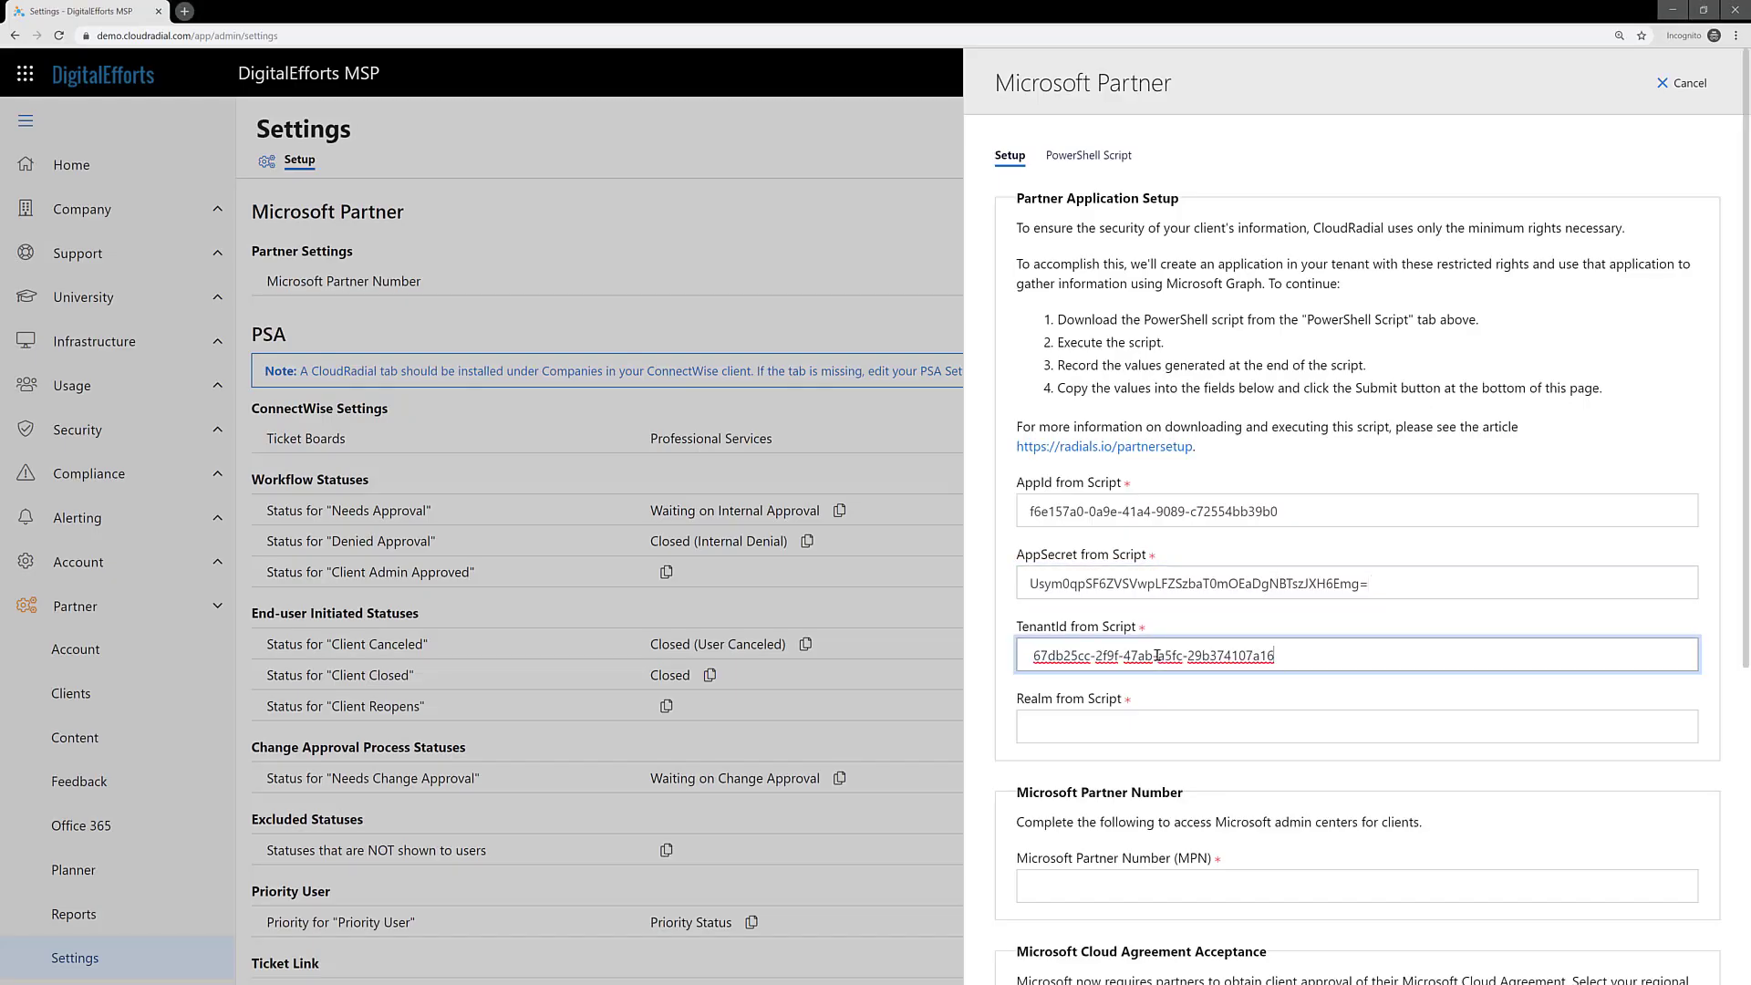
# Step: Copy the Realm value azurative.onmicrosoft.com from the PowerShell output
pyautogui.hotkey('alt', 'Tab')
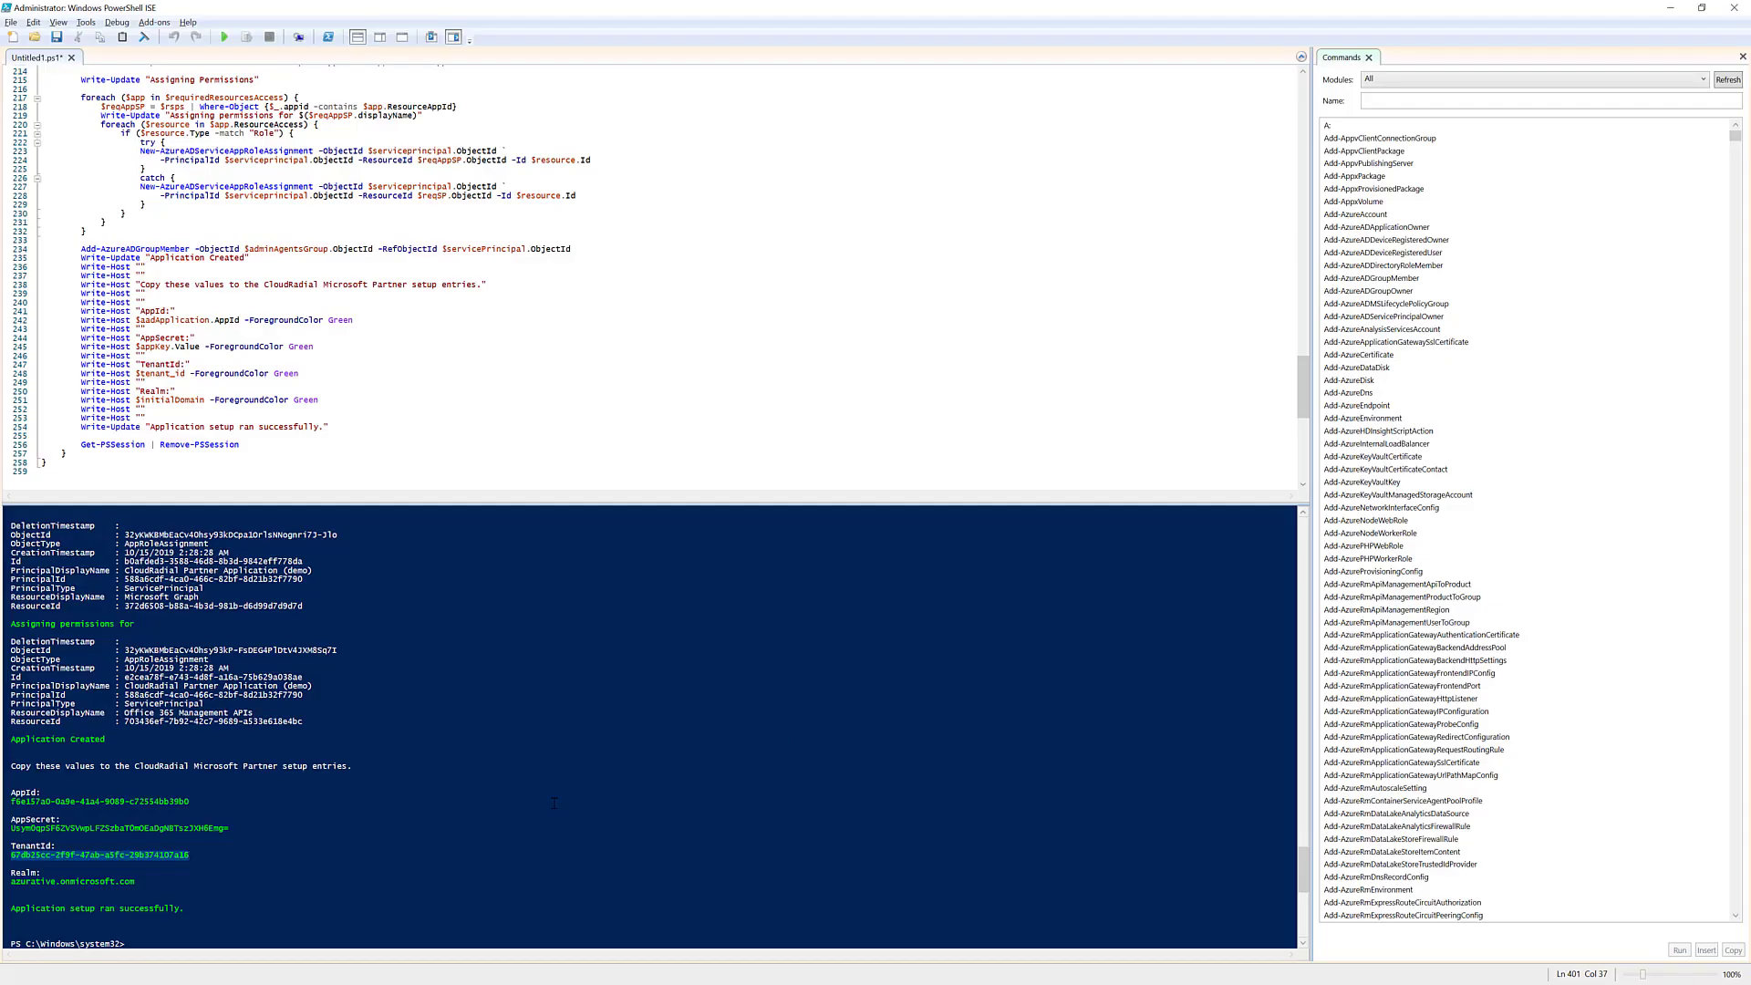
pyautogui.moveTo(151, 882); pyautogui.dragTo(9, 882)
pyautogui.hotkey('ctrl', 'c')
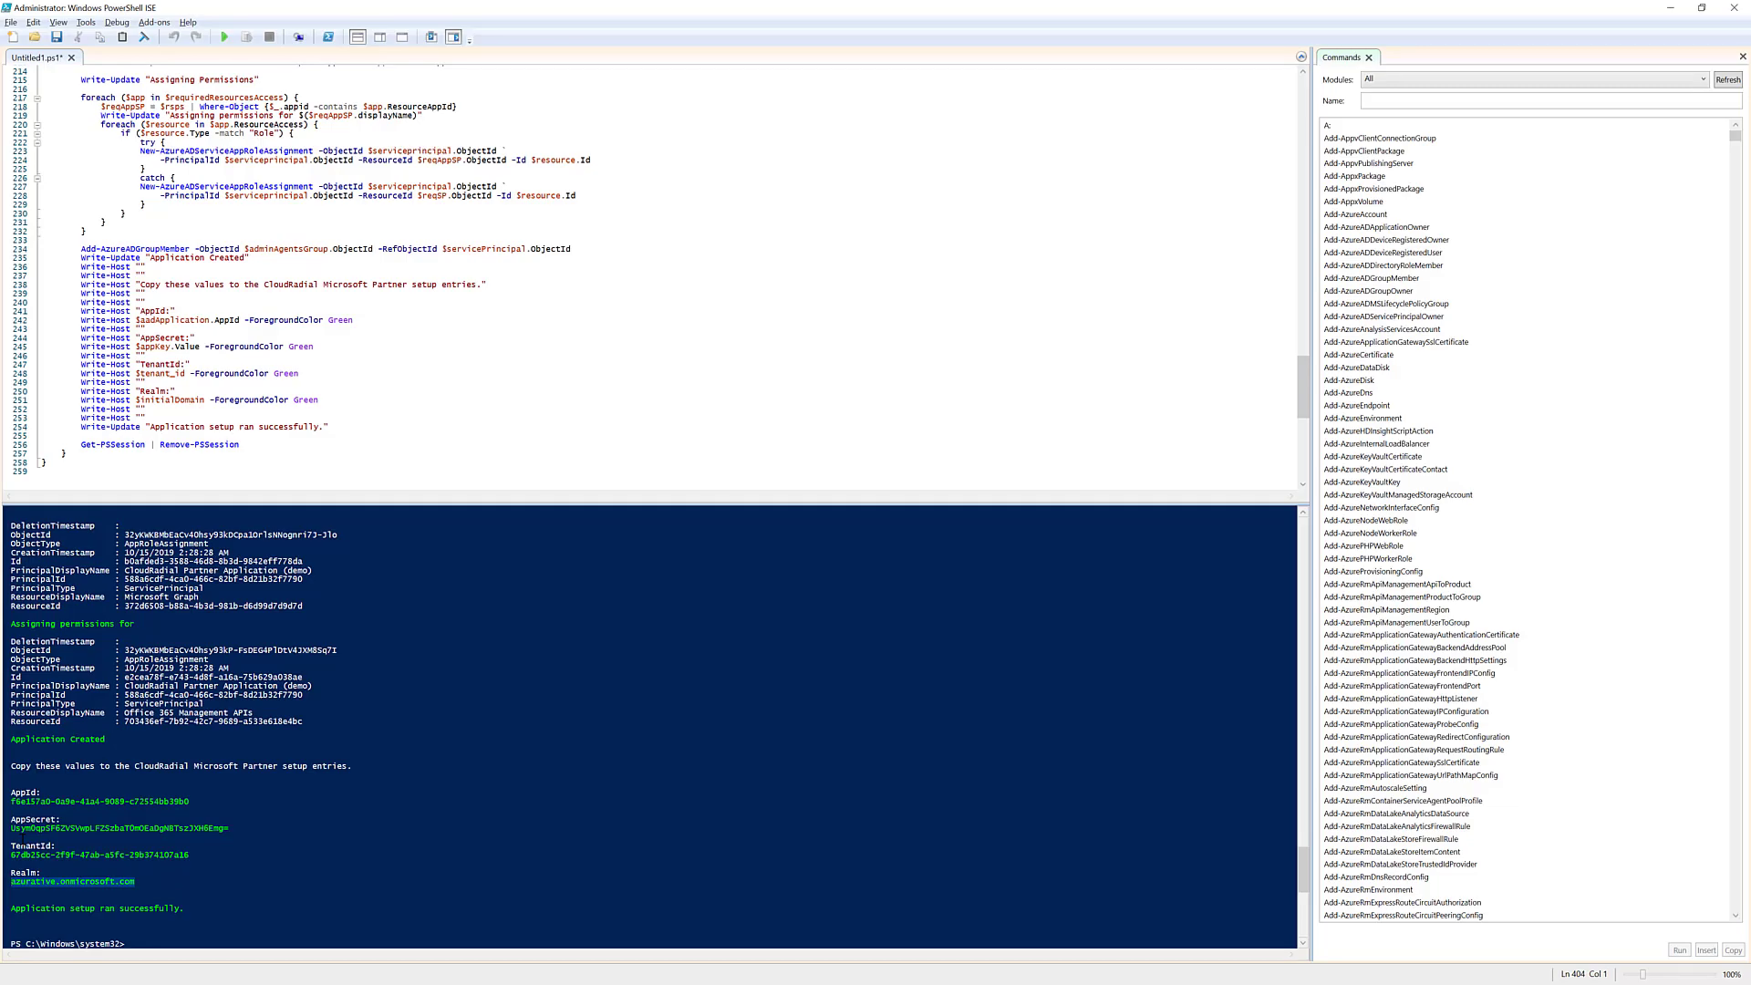
pyautogui.hotkey('alt', 'Tab')
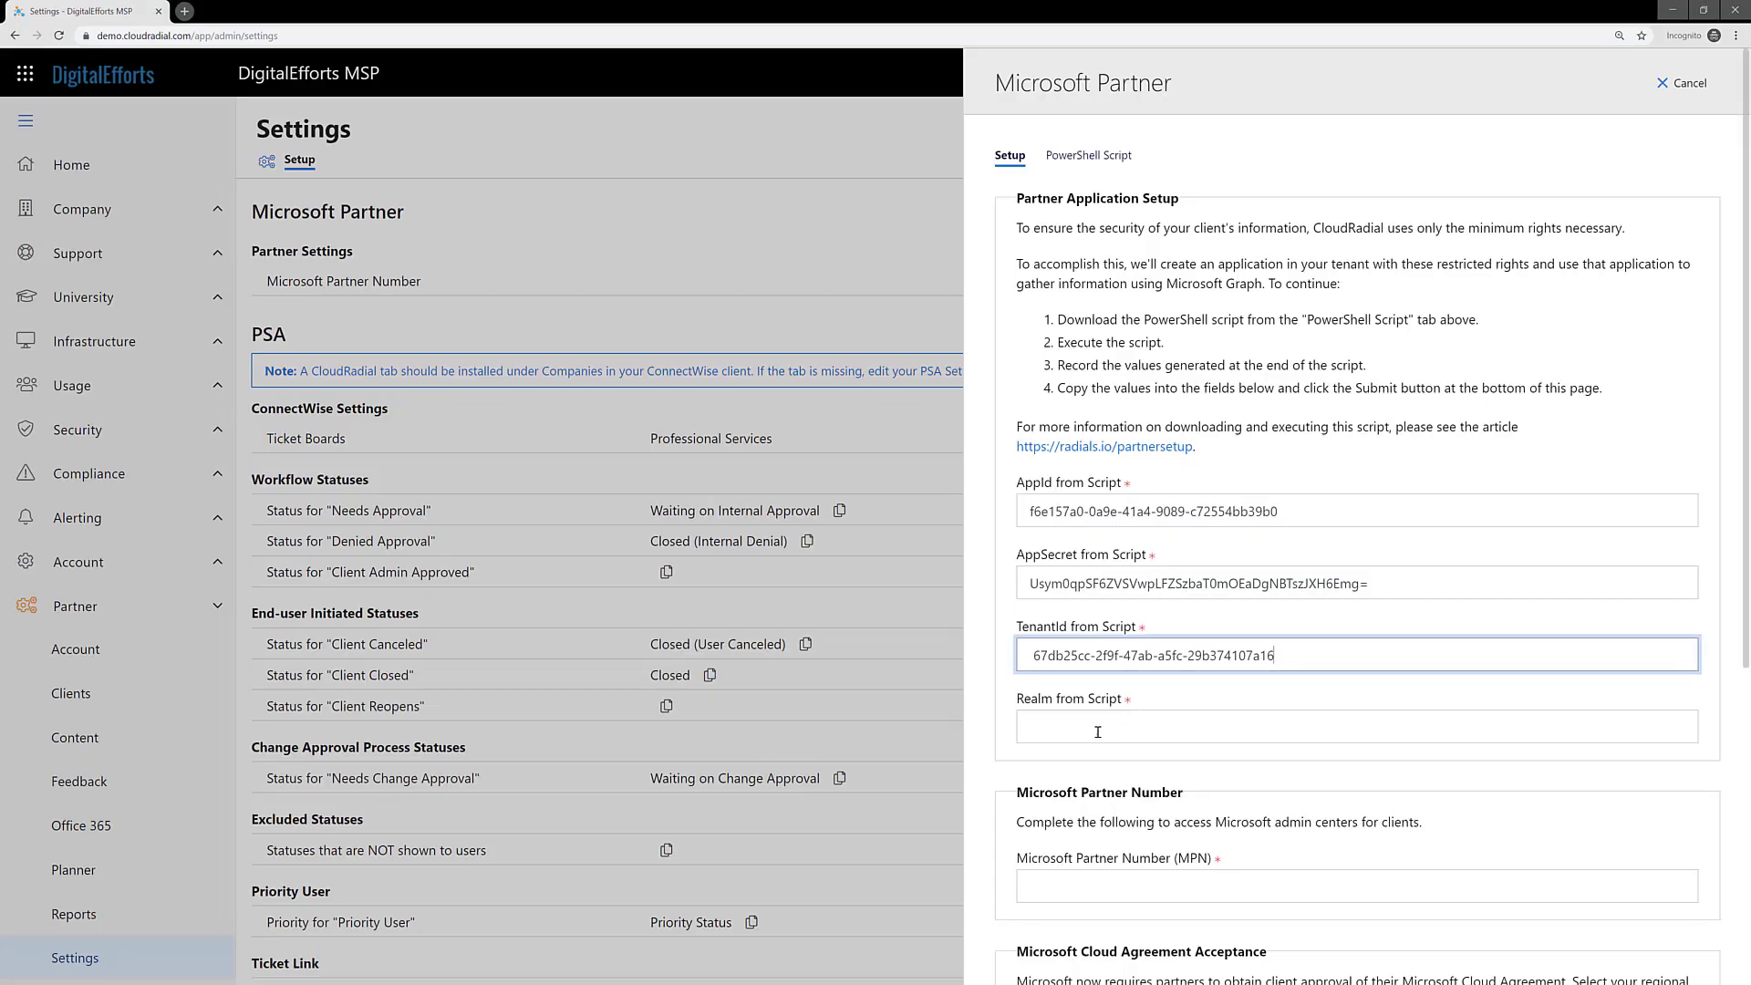
# Step: Enter realm azurative.onmicrosoft.com and MPN 1234567, accept the US-English agreement, and submit
pyautogui.click(1098, 730)
pyautogui.hotkey('ctrl', 'v')
pyautogui.scroll(-2, 1100, 730)
pyautogui.scroll(-1, 1098, 730)
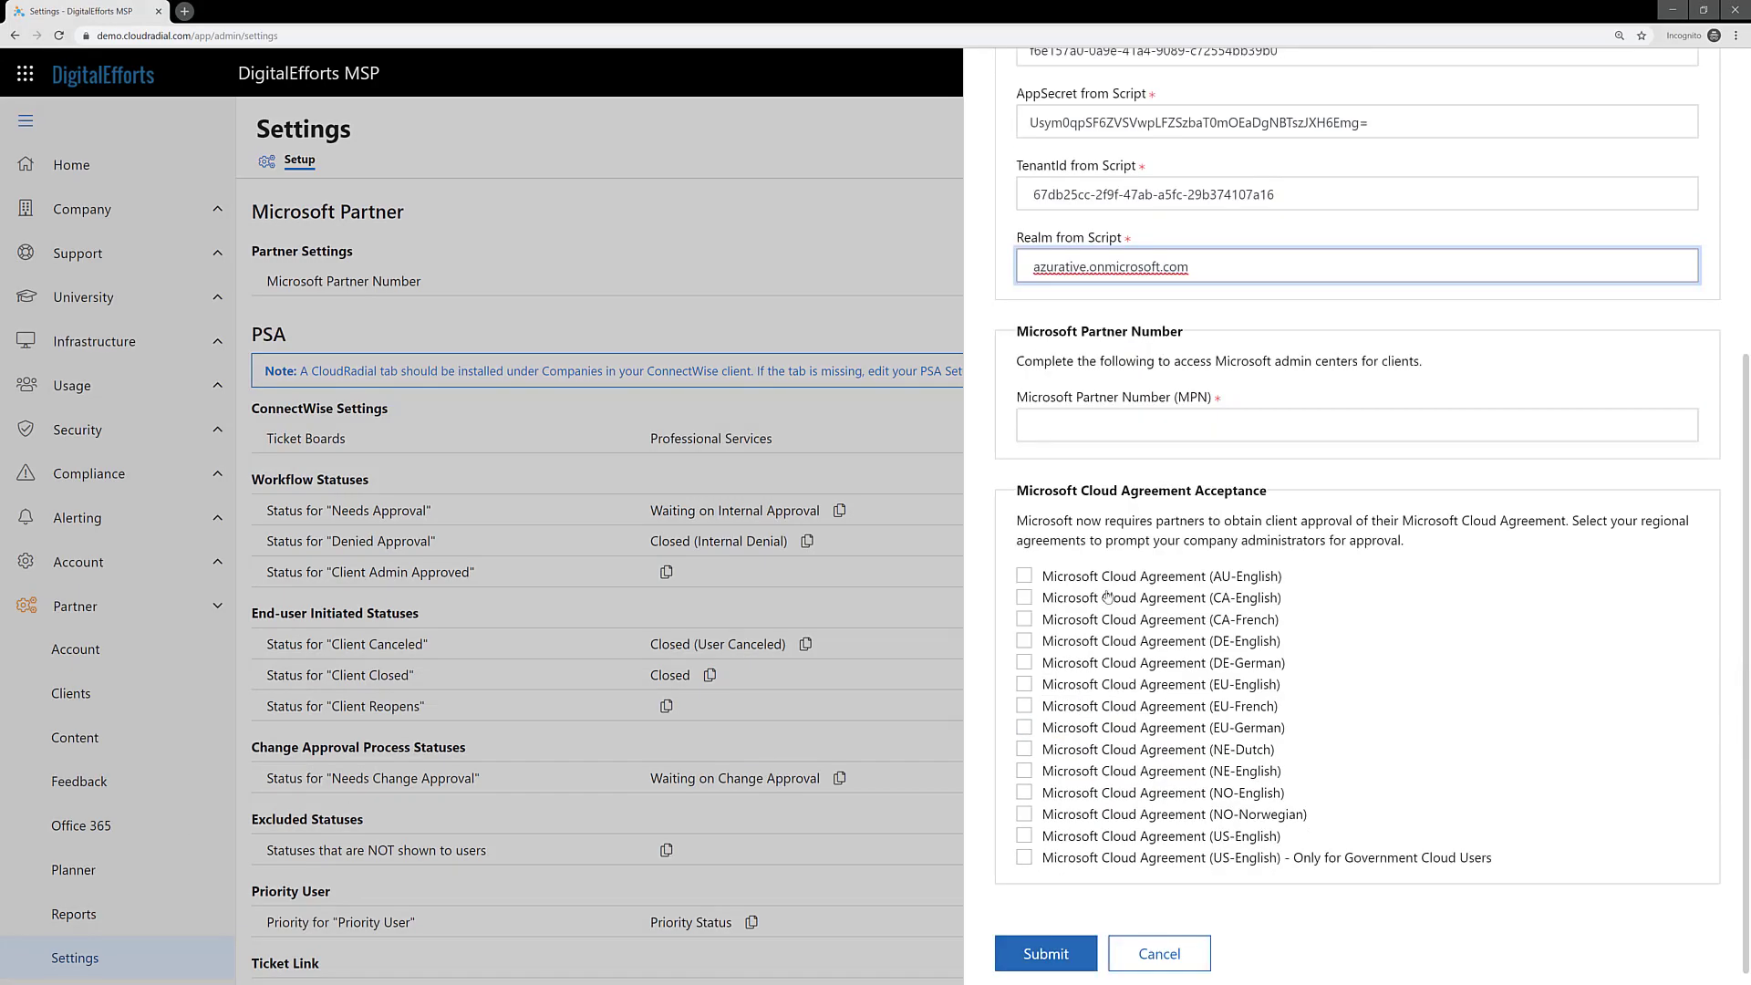
pyautogui.click(1089, 428)
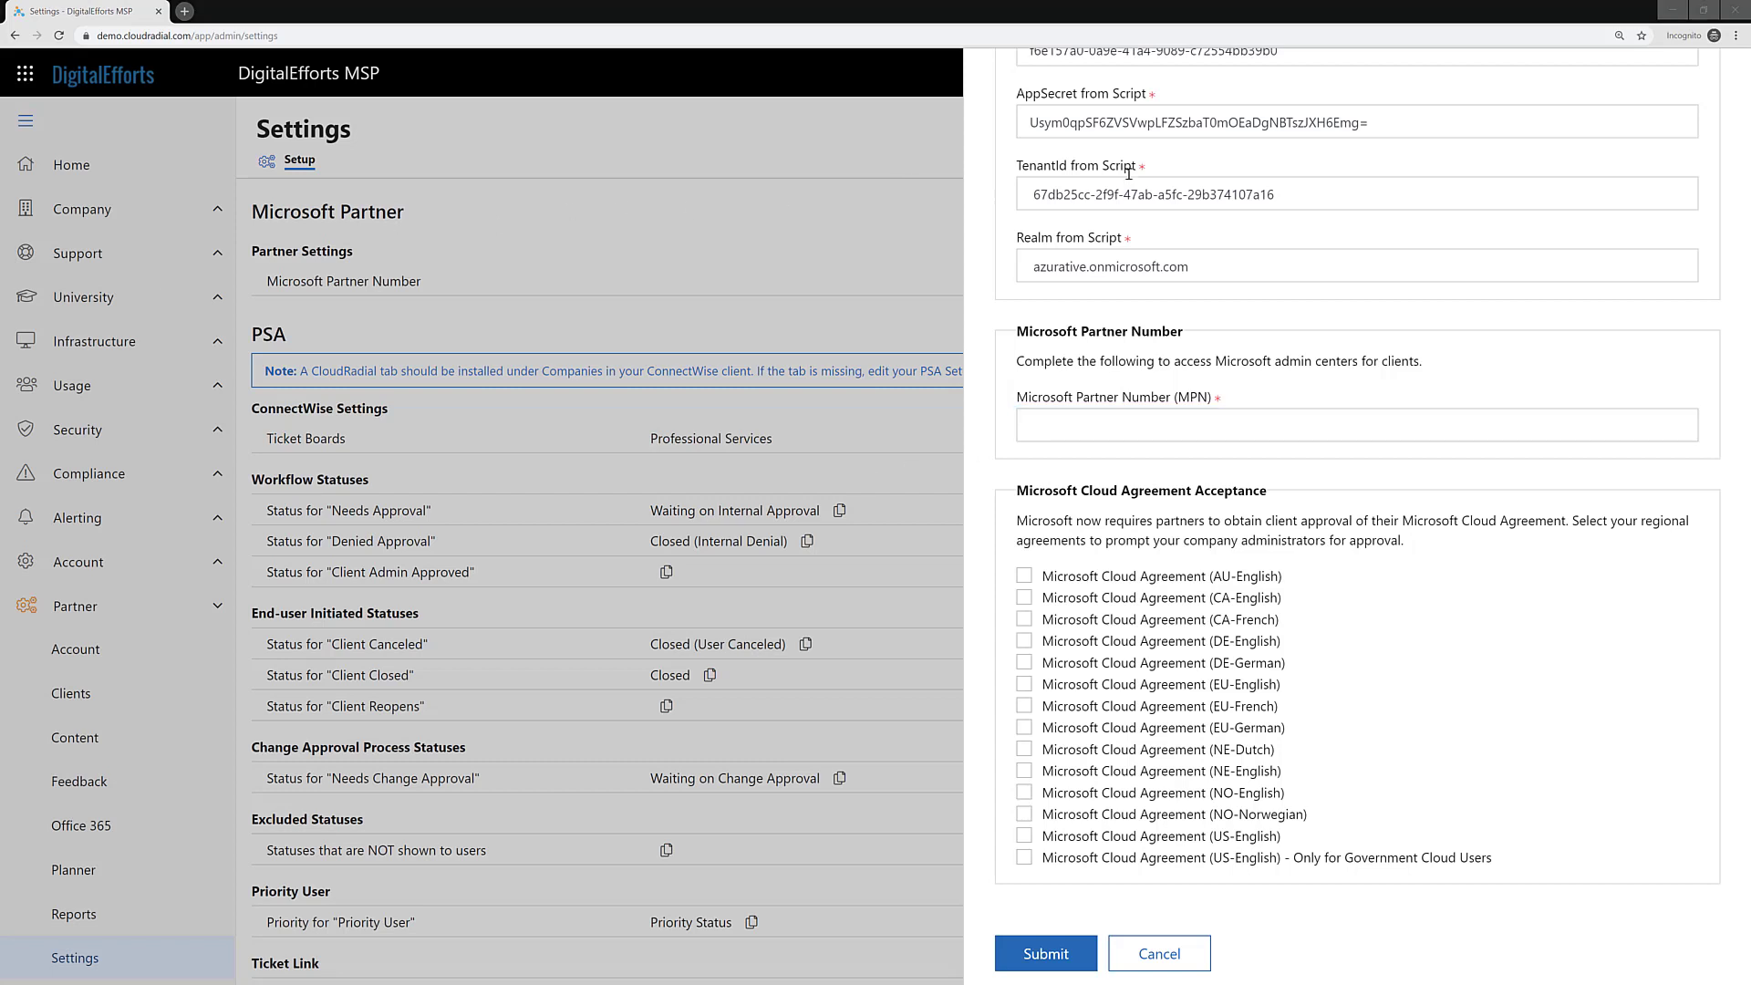
pyautogui.click(1113, 419)
pyautogui.write('1234567')
pyautogui.scroll(-1, 1111, 421)
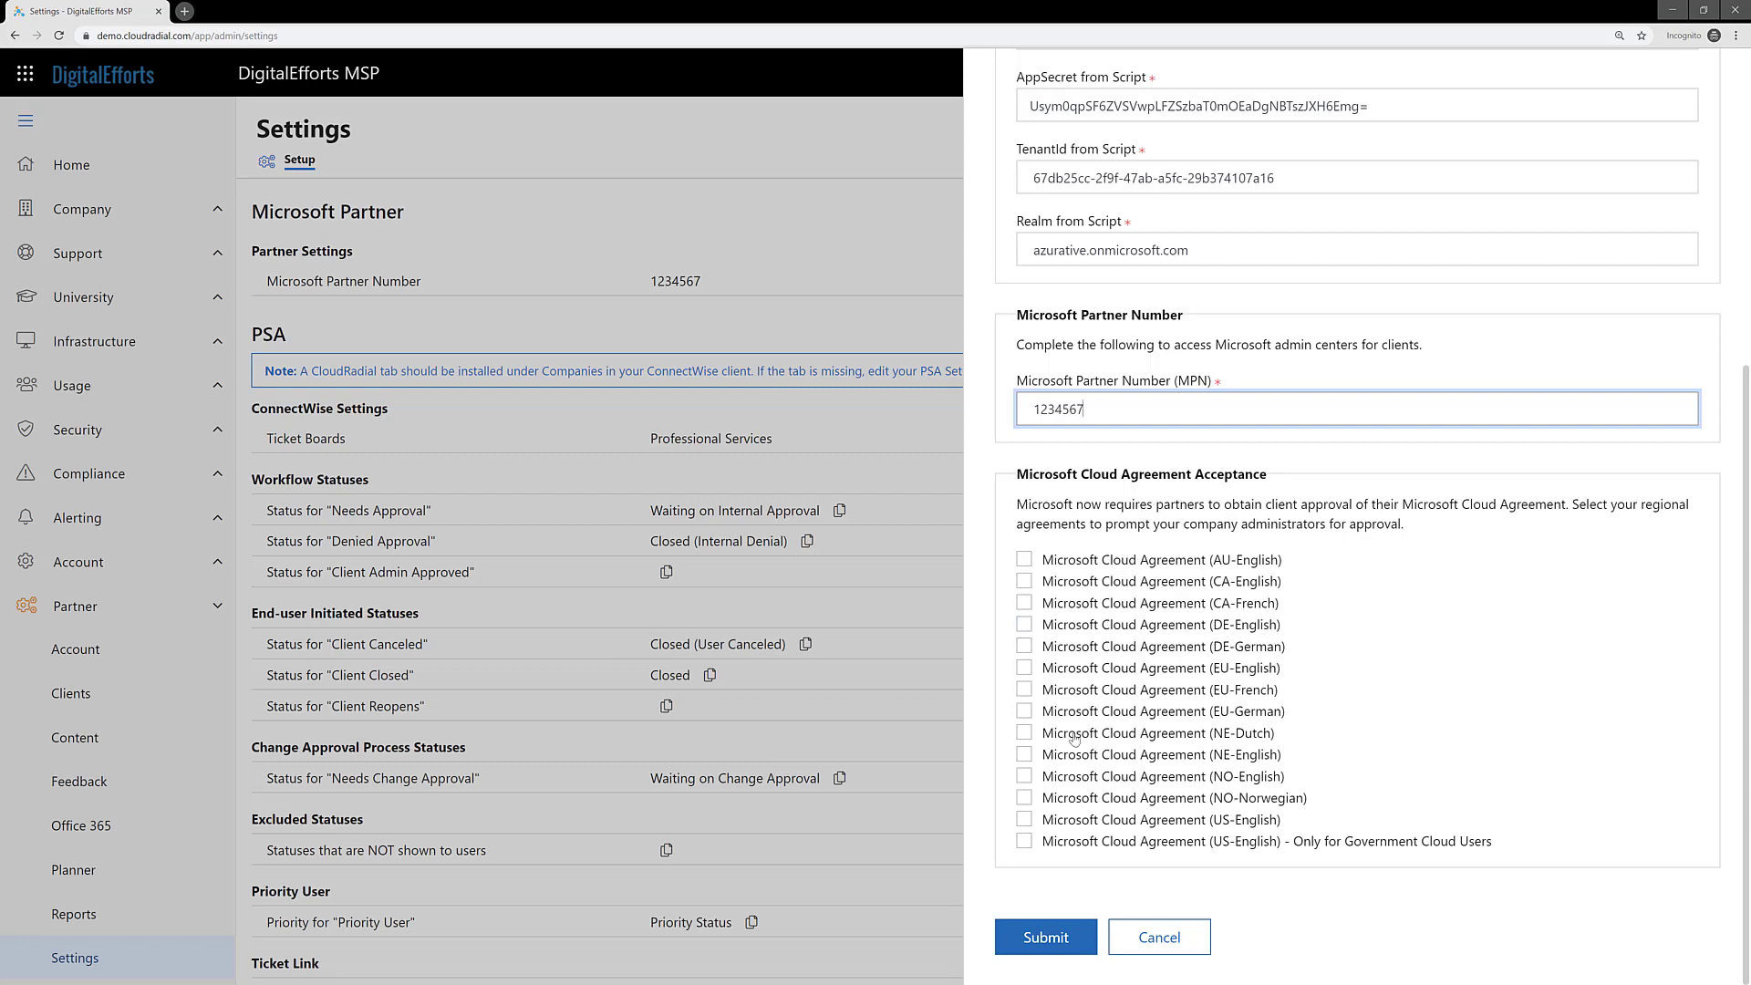
pyautogui.click(1024, 821)
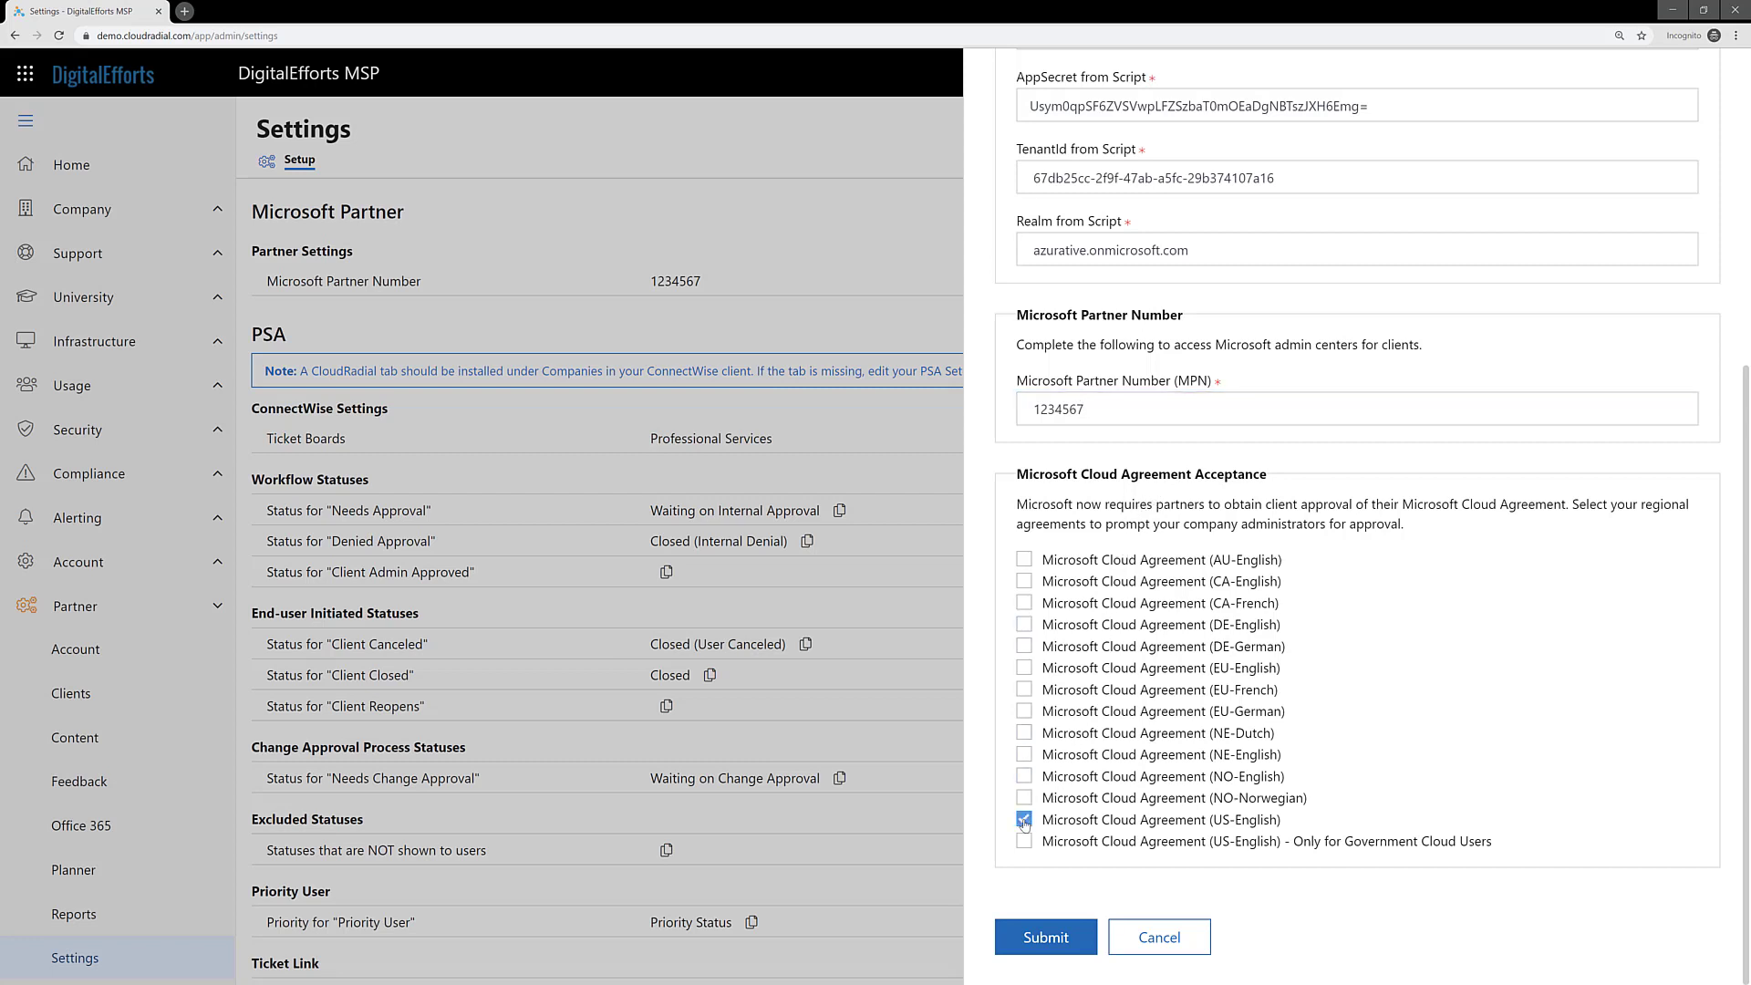
pyautogui.click(1046, 937)
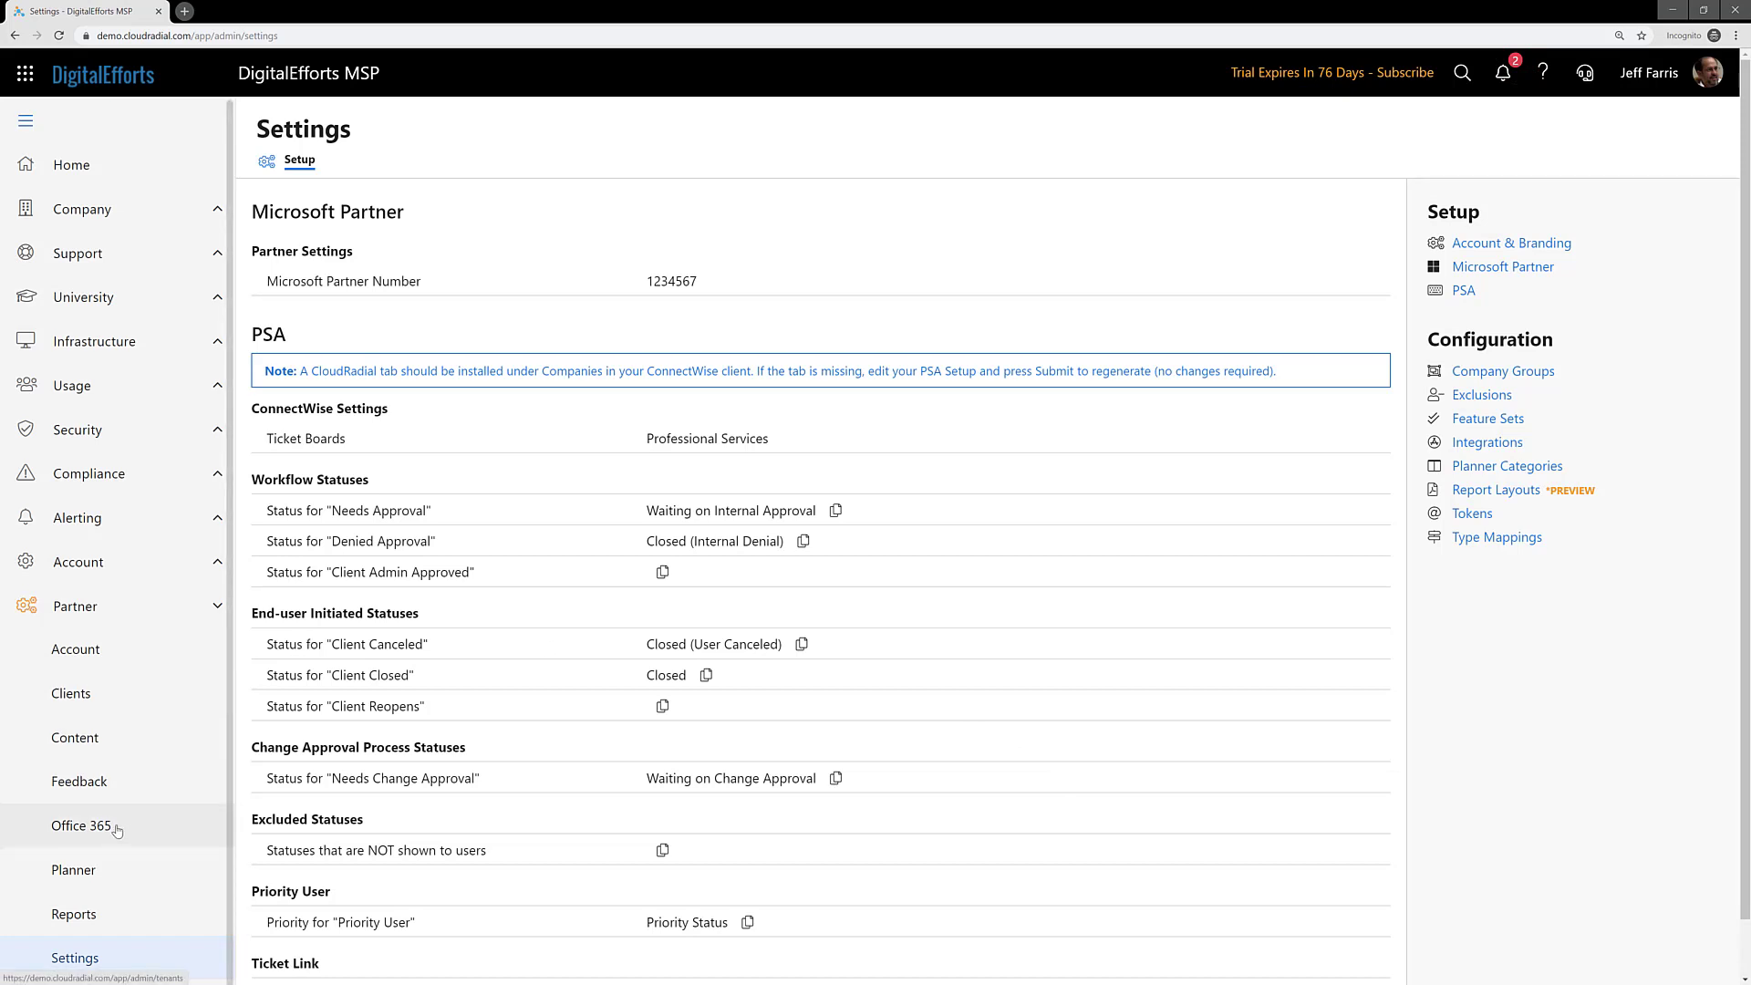
# Step: Open Partner > Office 365 to view the three tenants with their users and Secure Scores
pyautogui.click(117, 829)
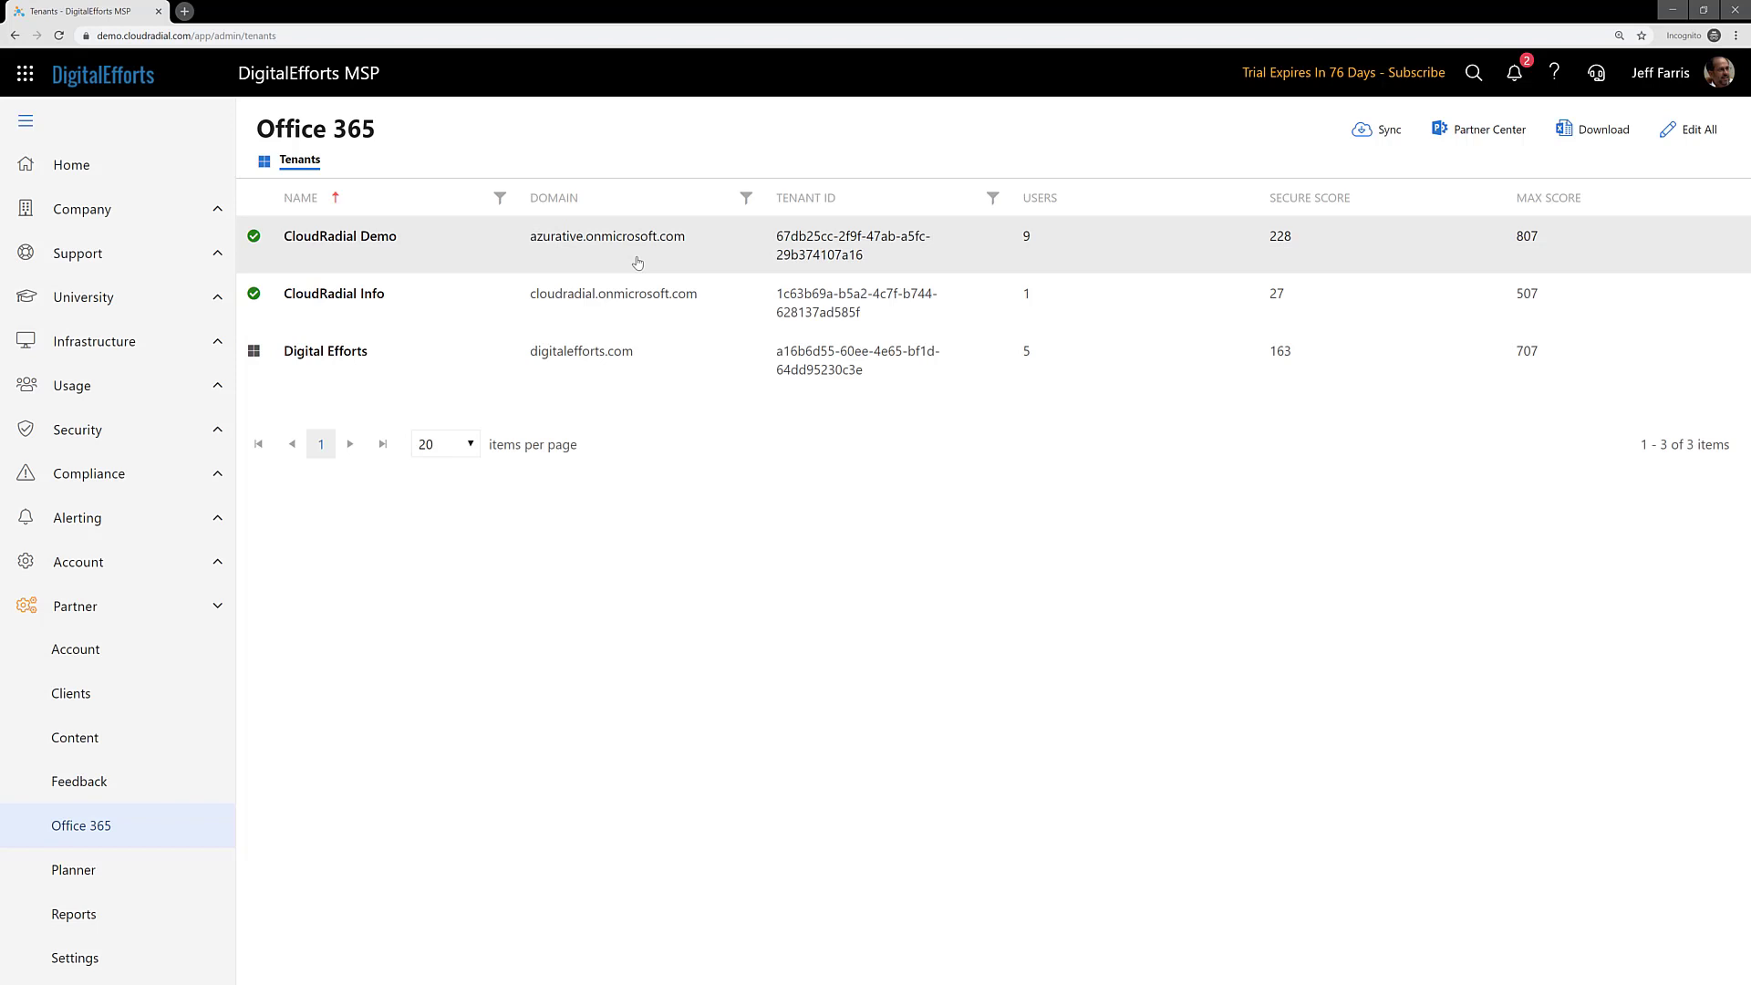
pyautogui.click(637, 264)
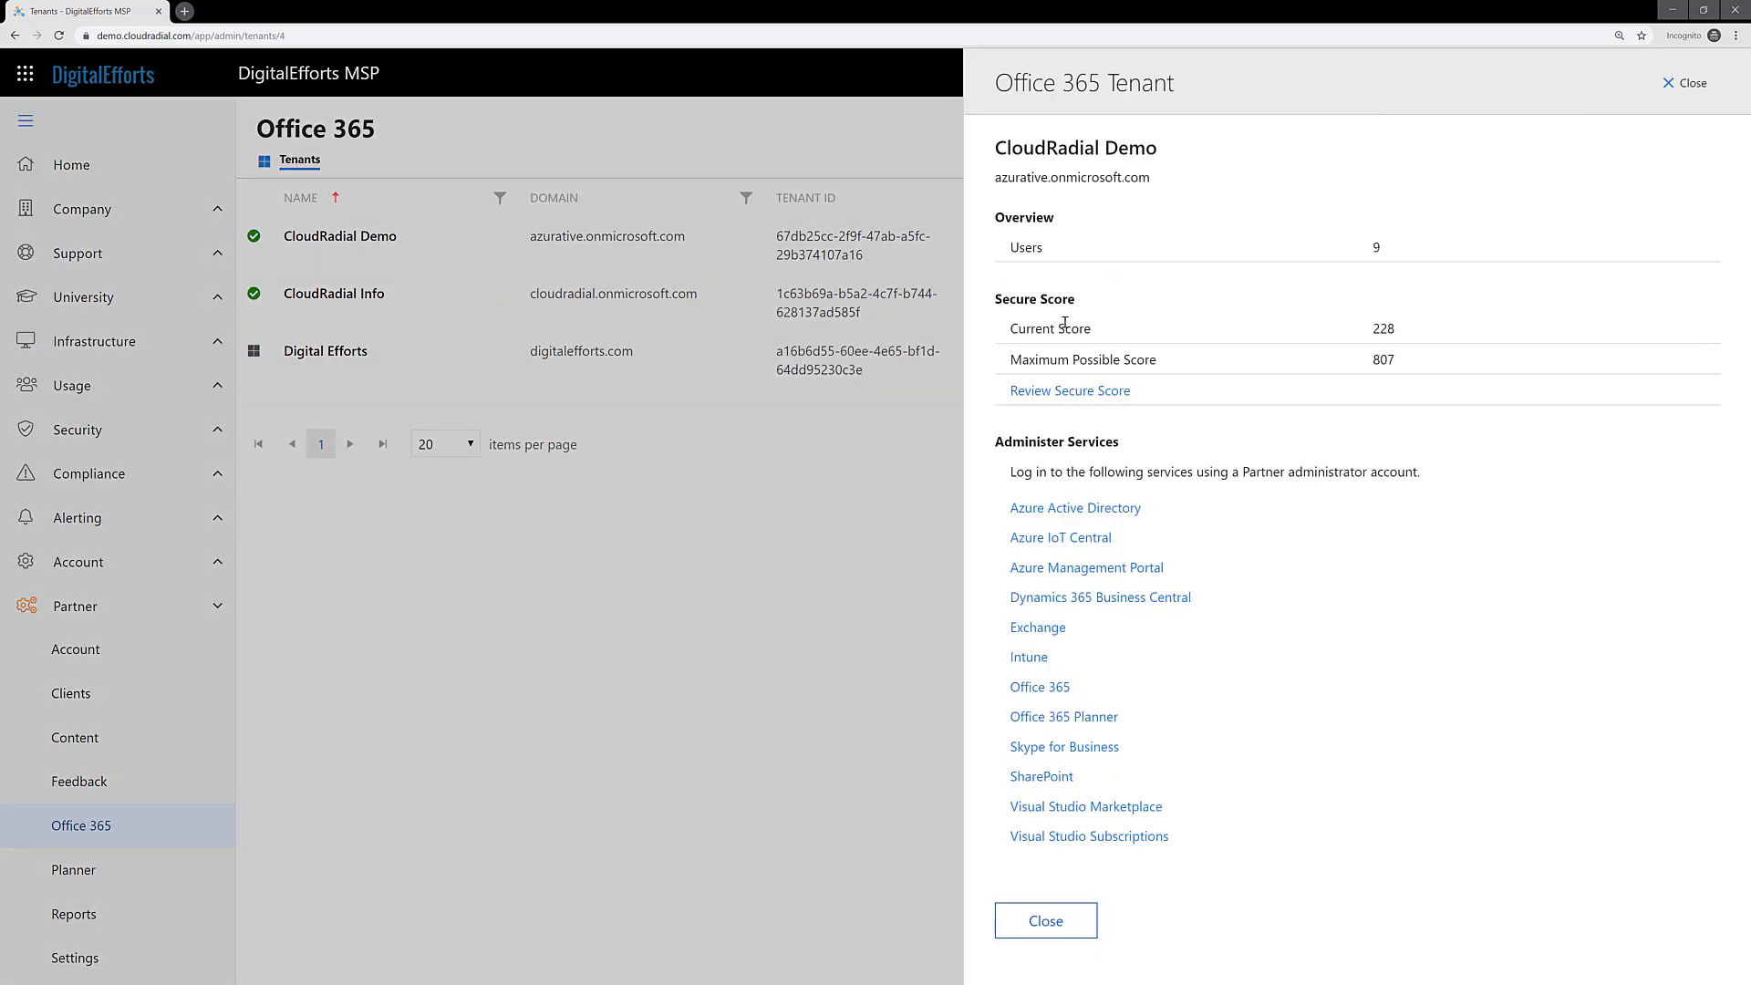
pyautogui.click(1065, 391)
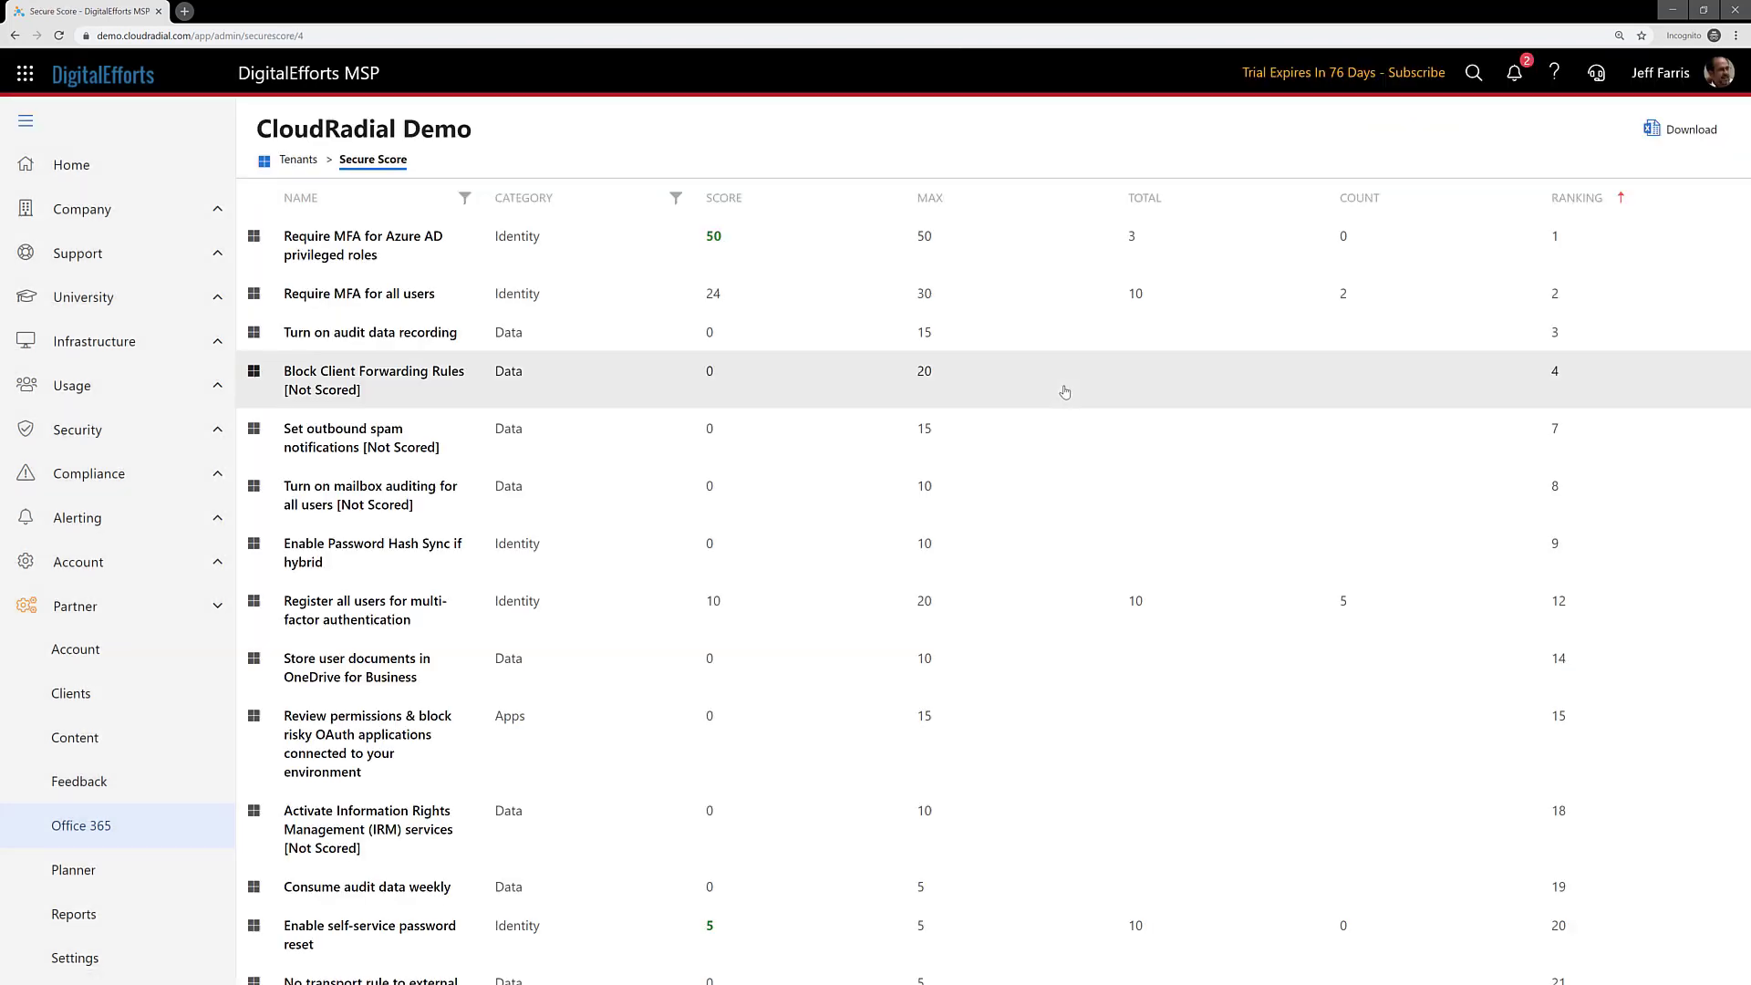
pyautogui.click(914, 258)
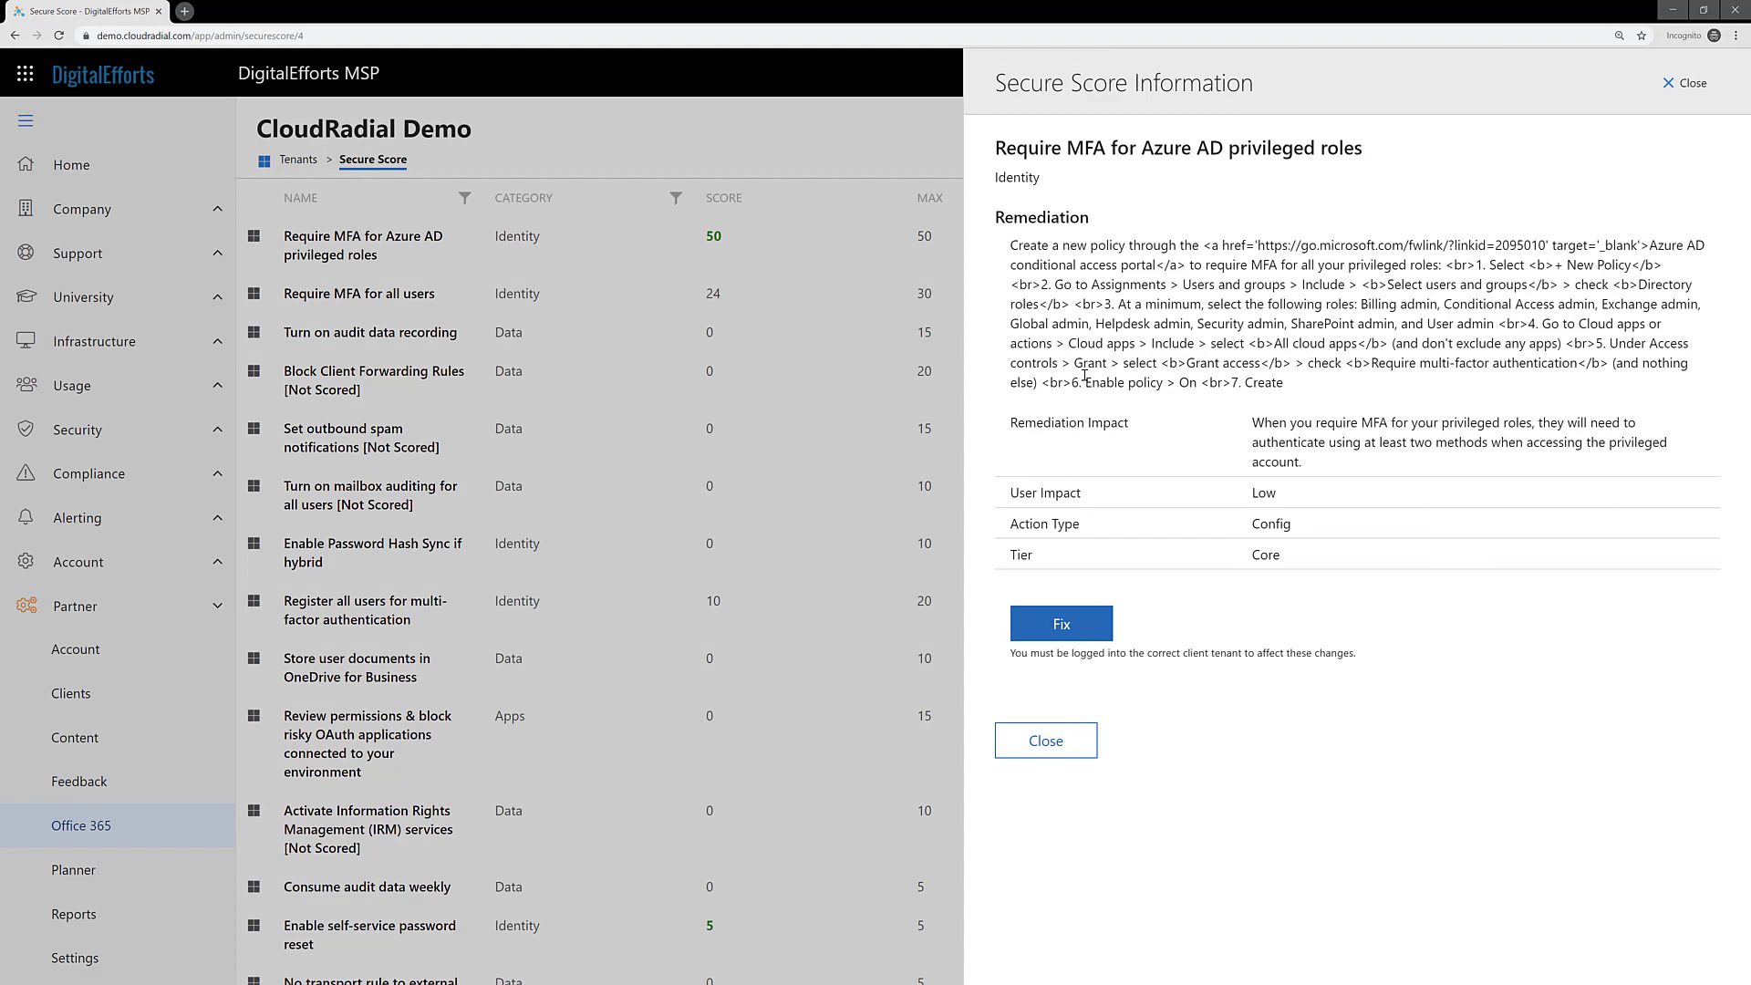
pyautogui.click(1046, 741)
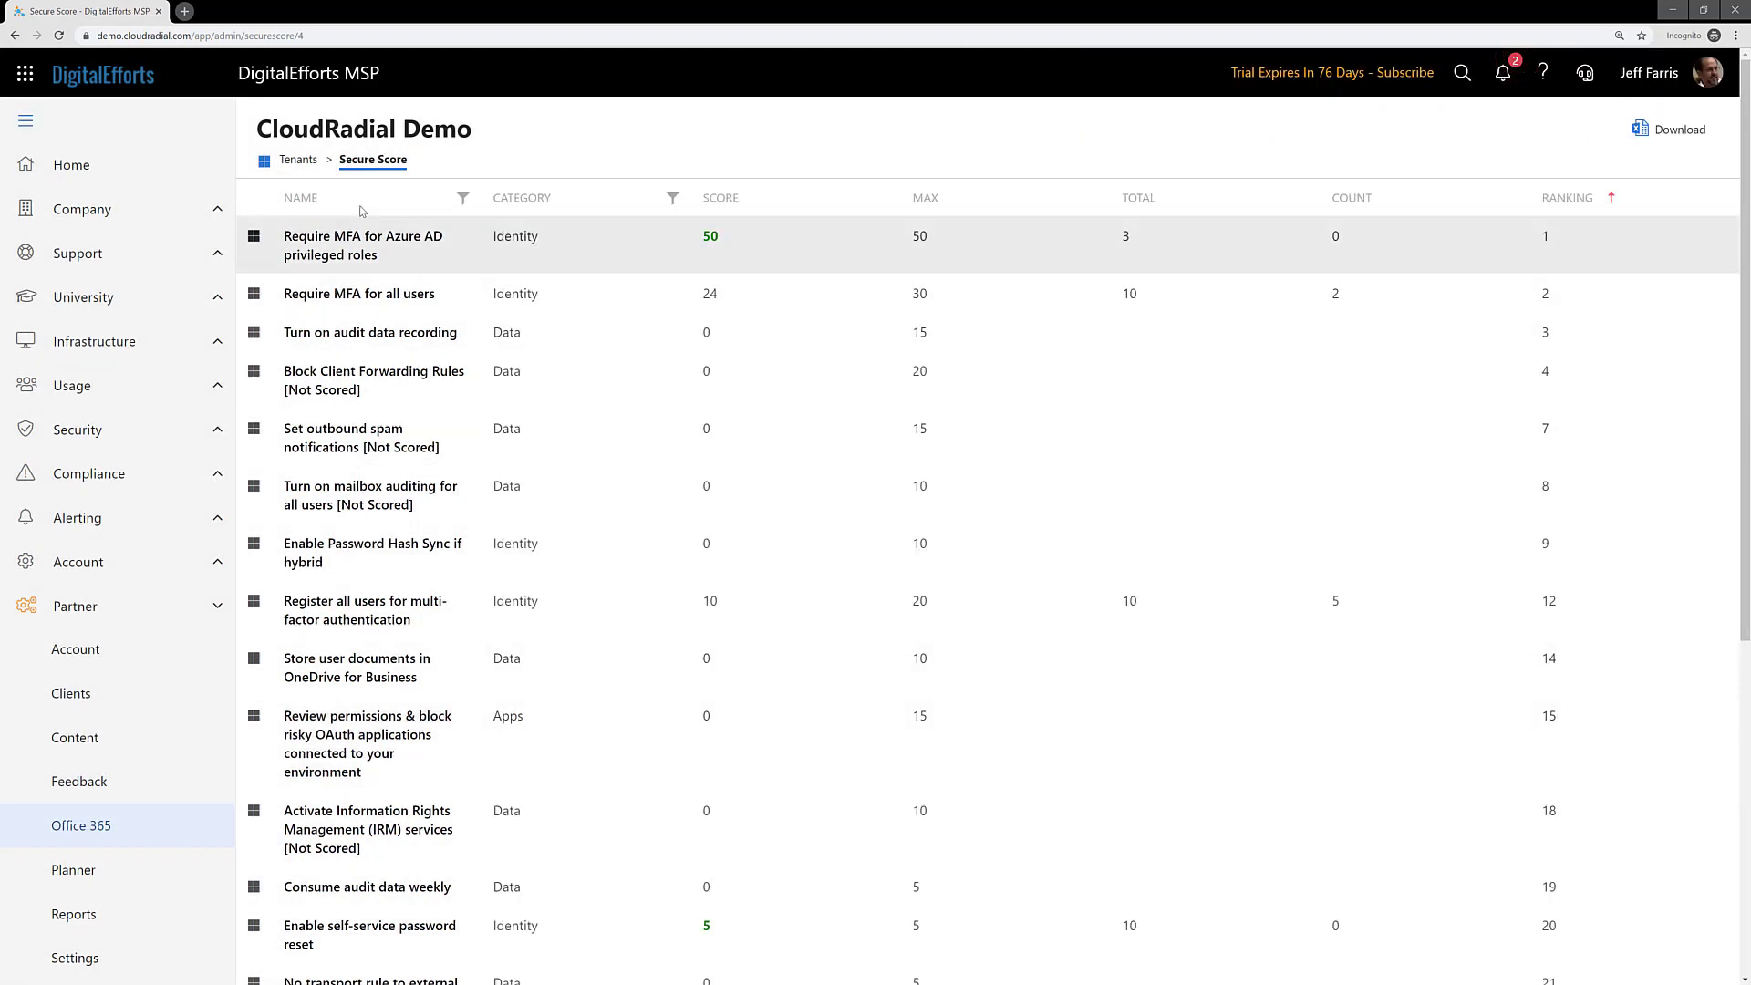
pyautogui.click(299, 160)
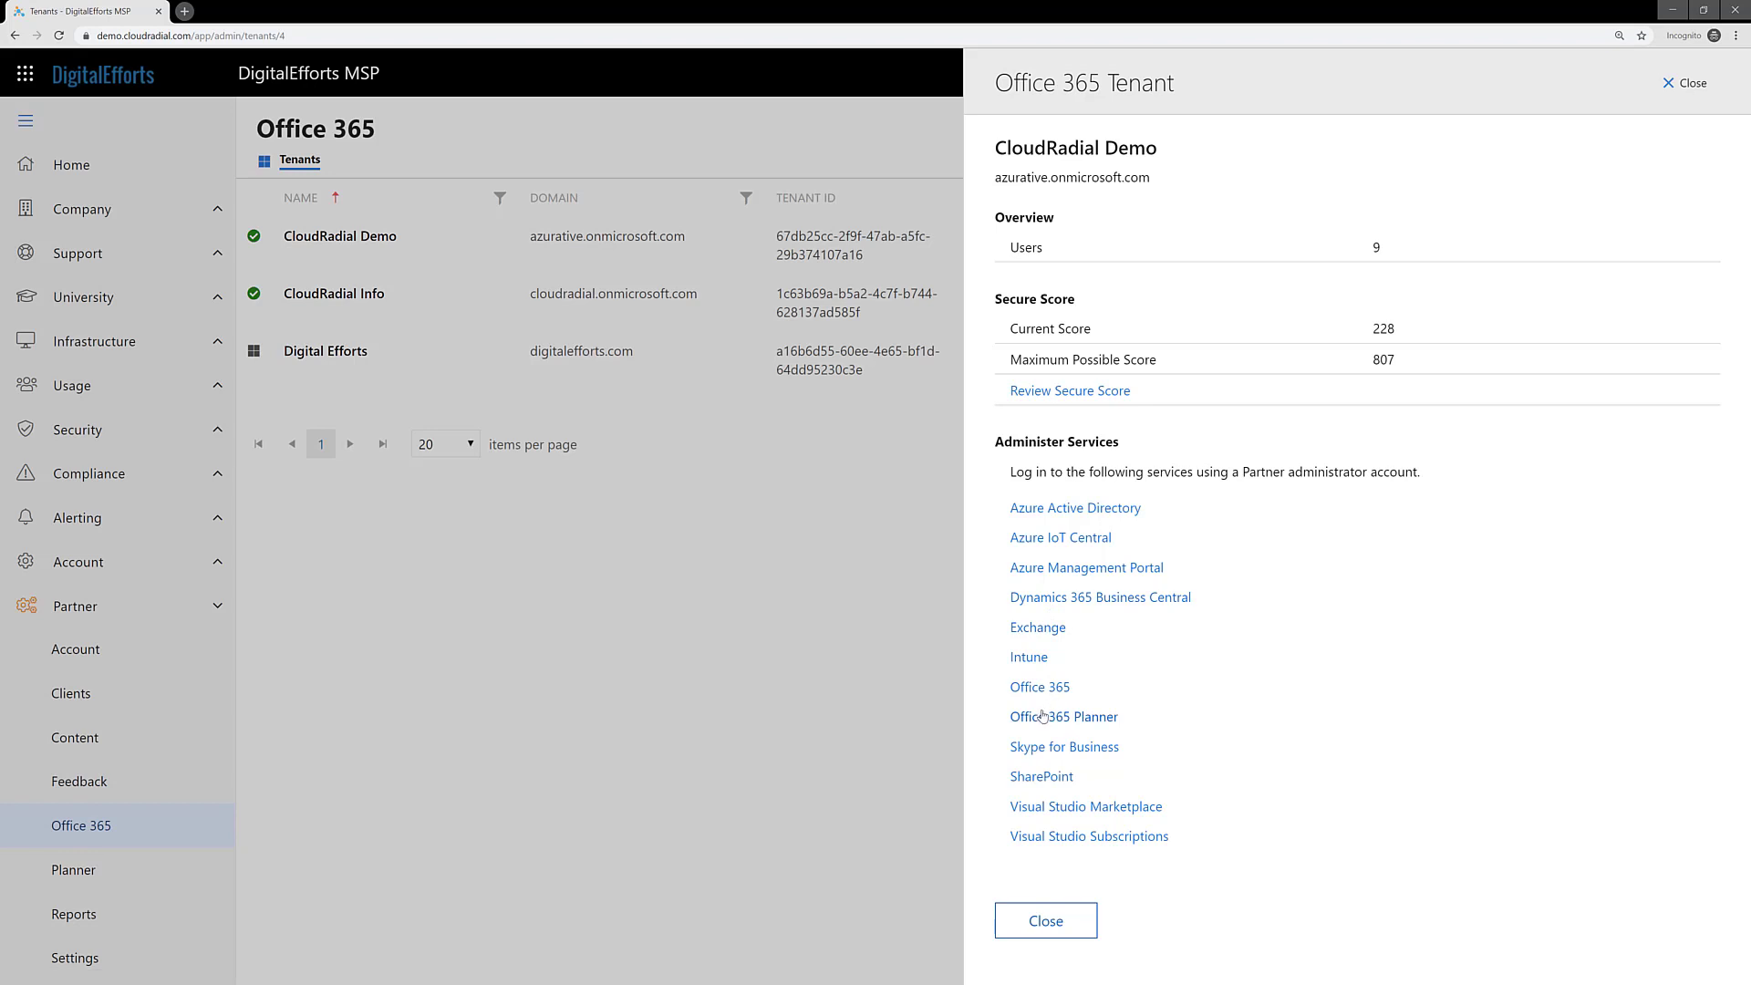
pyautogui.click(1058, 918)
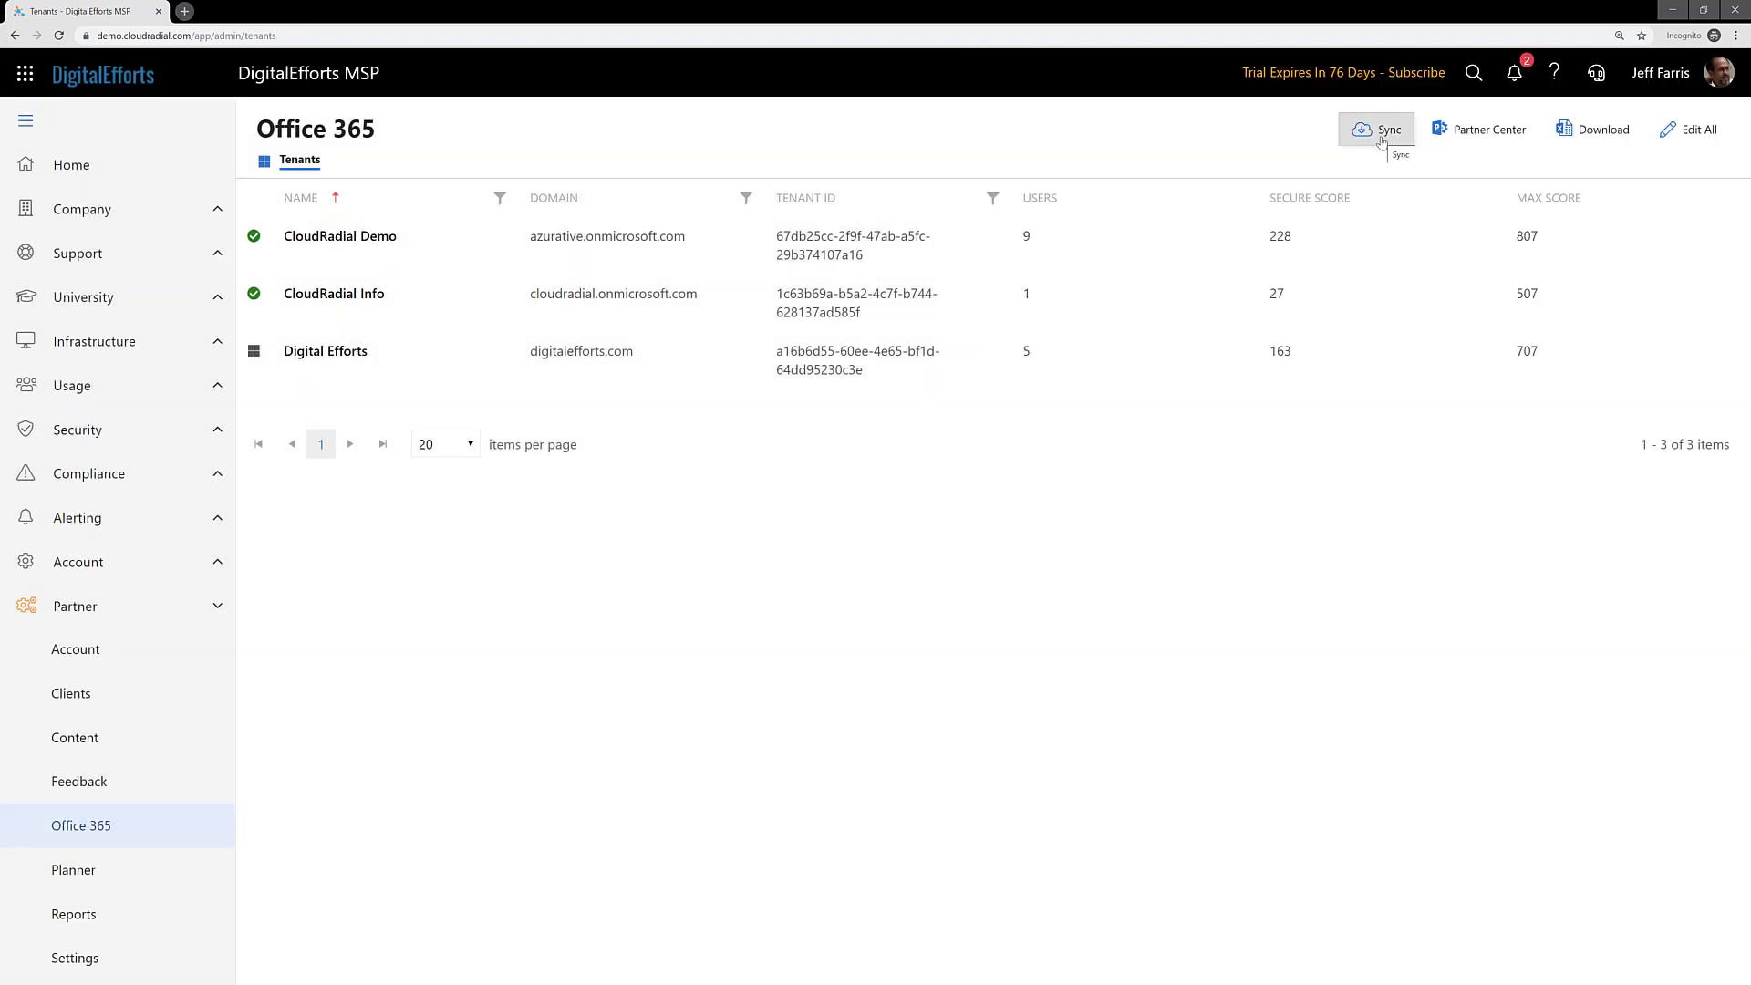